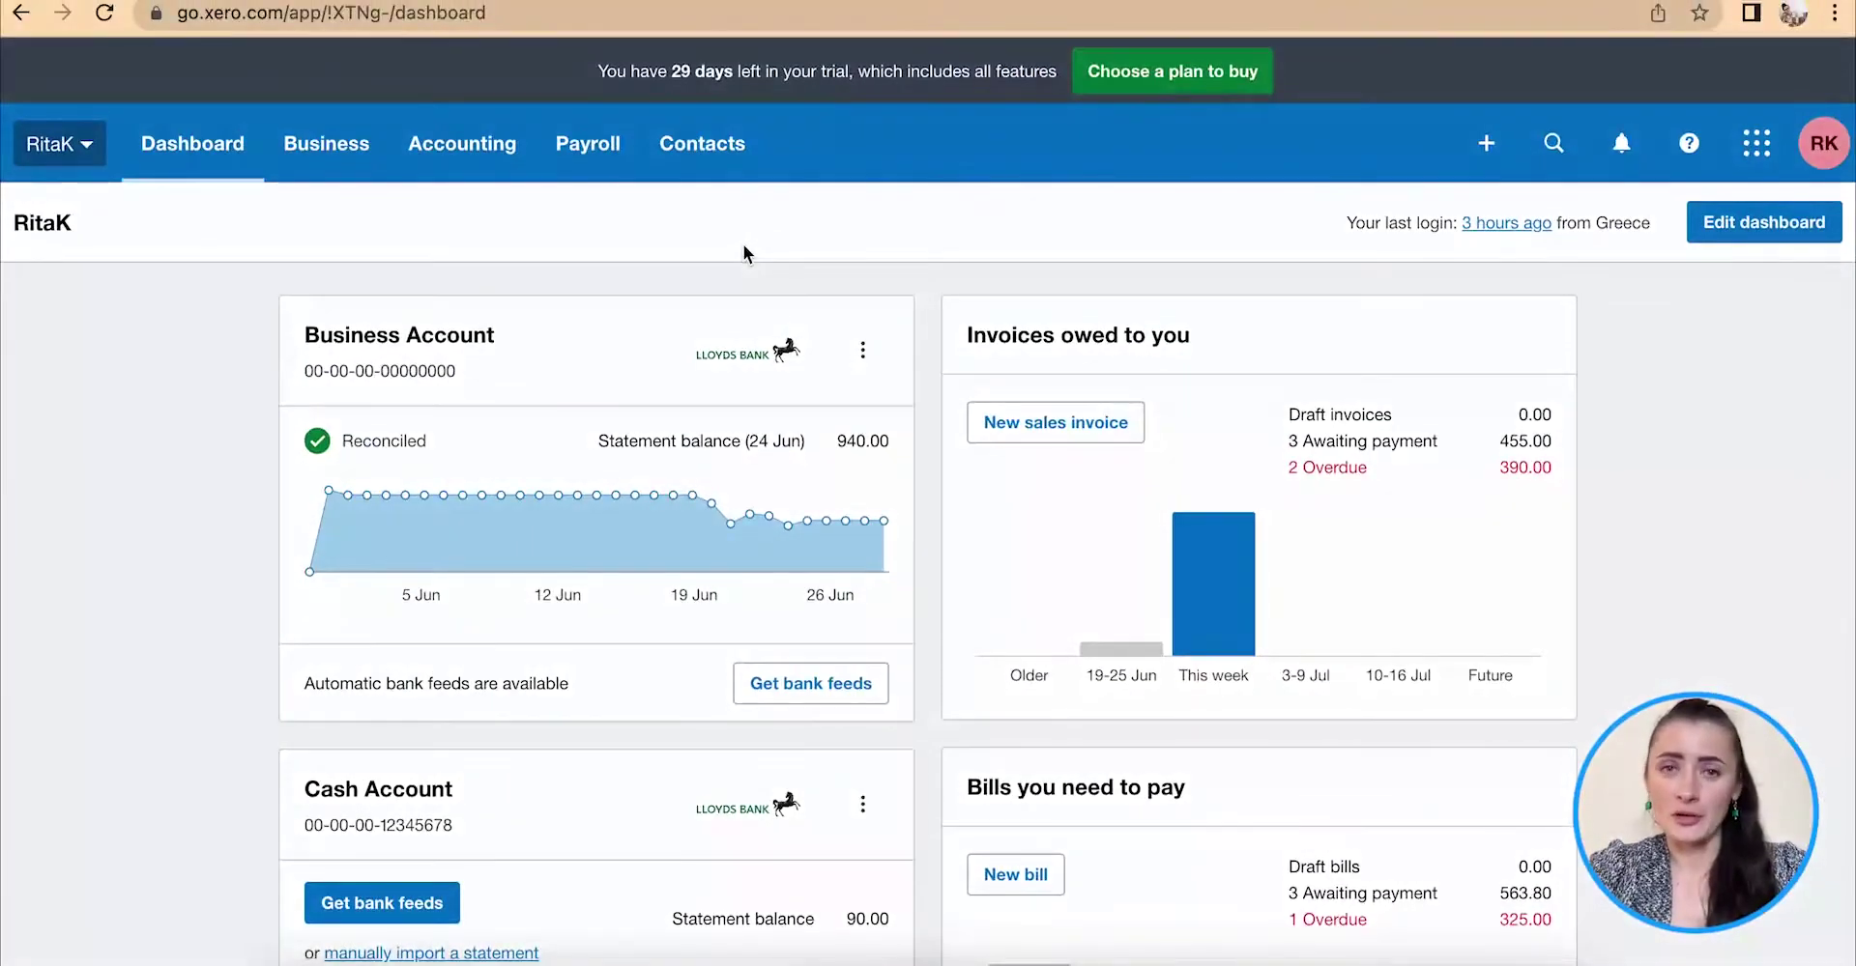
- Open a blank new supplier bill from the Business > Bills to Pay list
left_click(1485, 145)
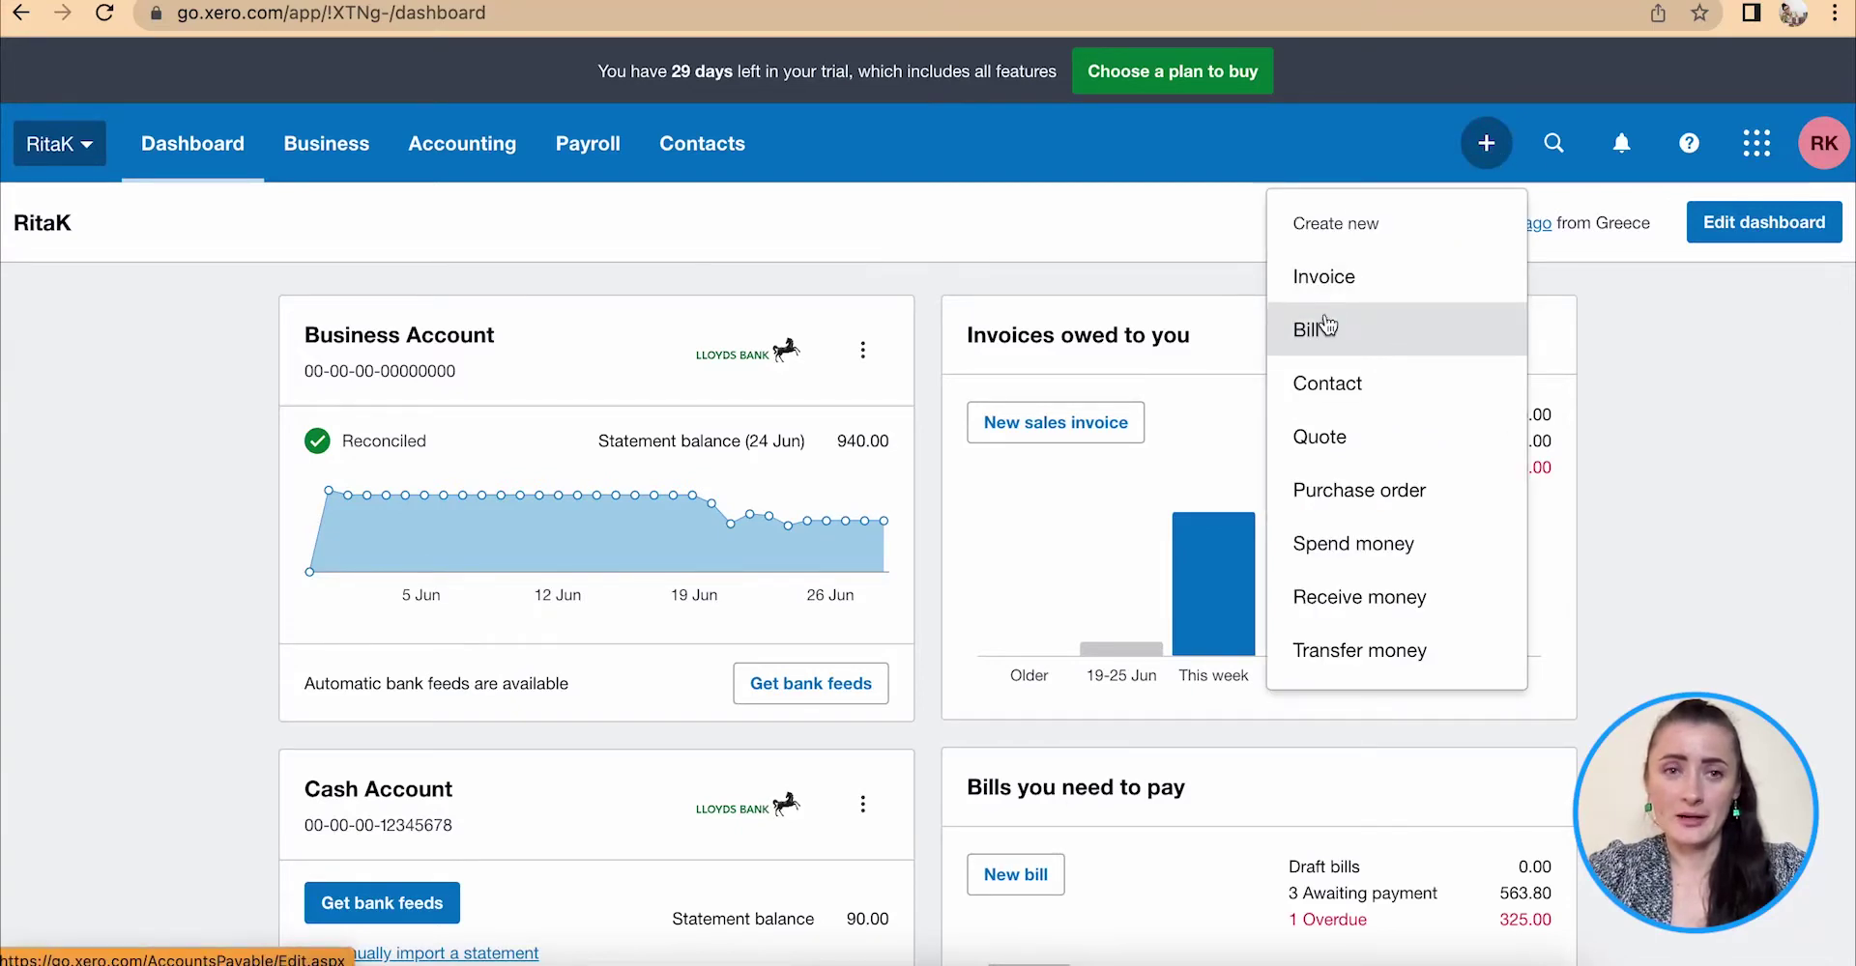
left_click(343, 154)
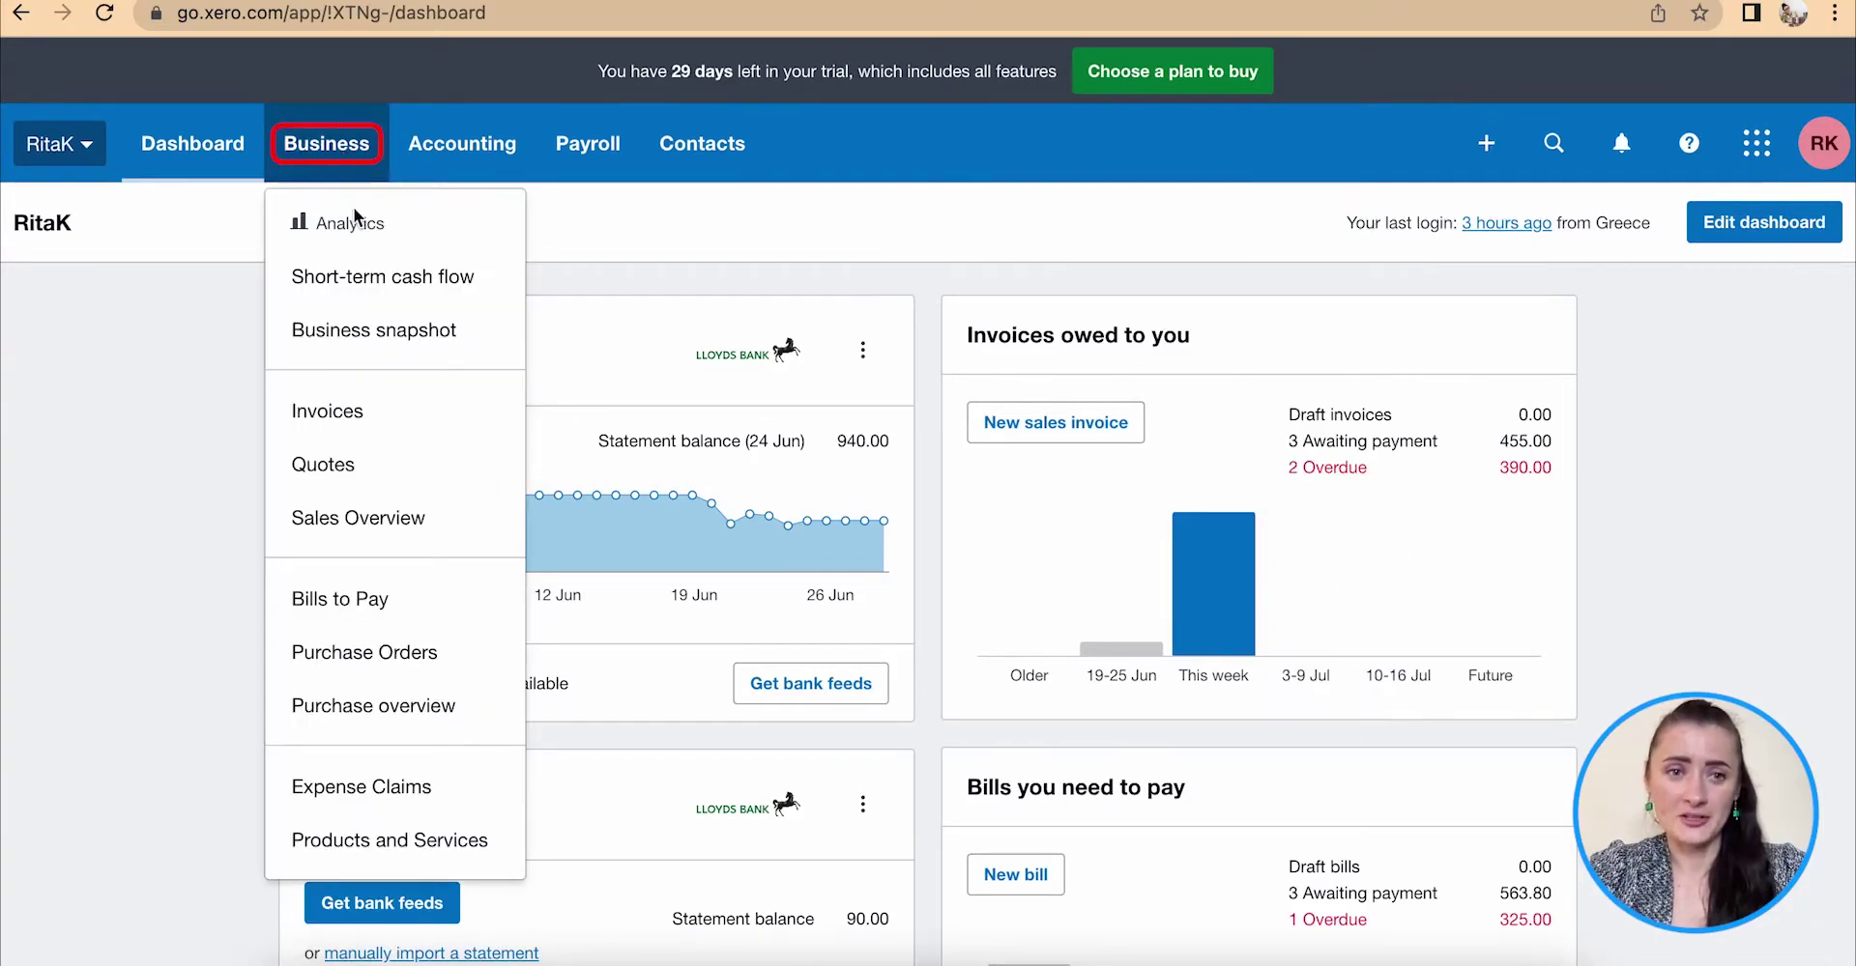
left_click(289, 598)
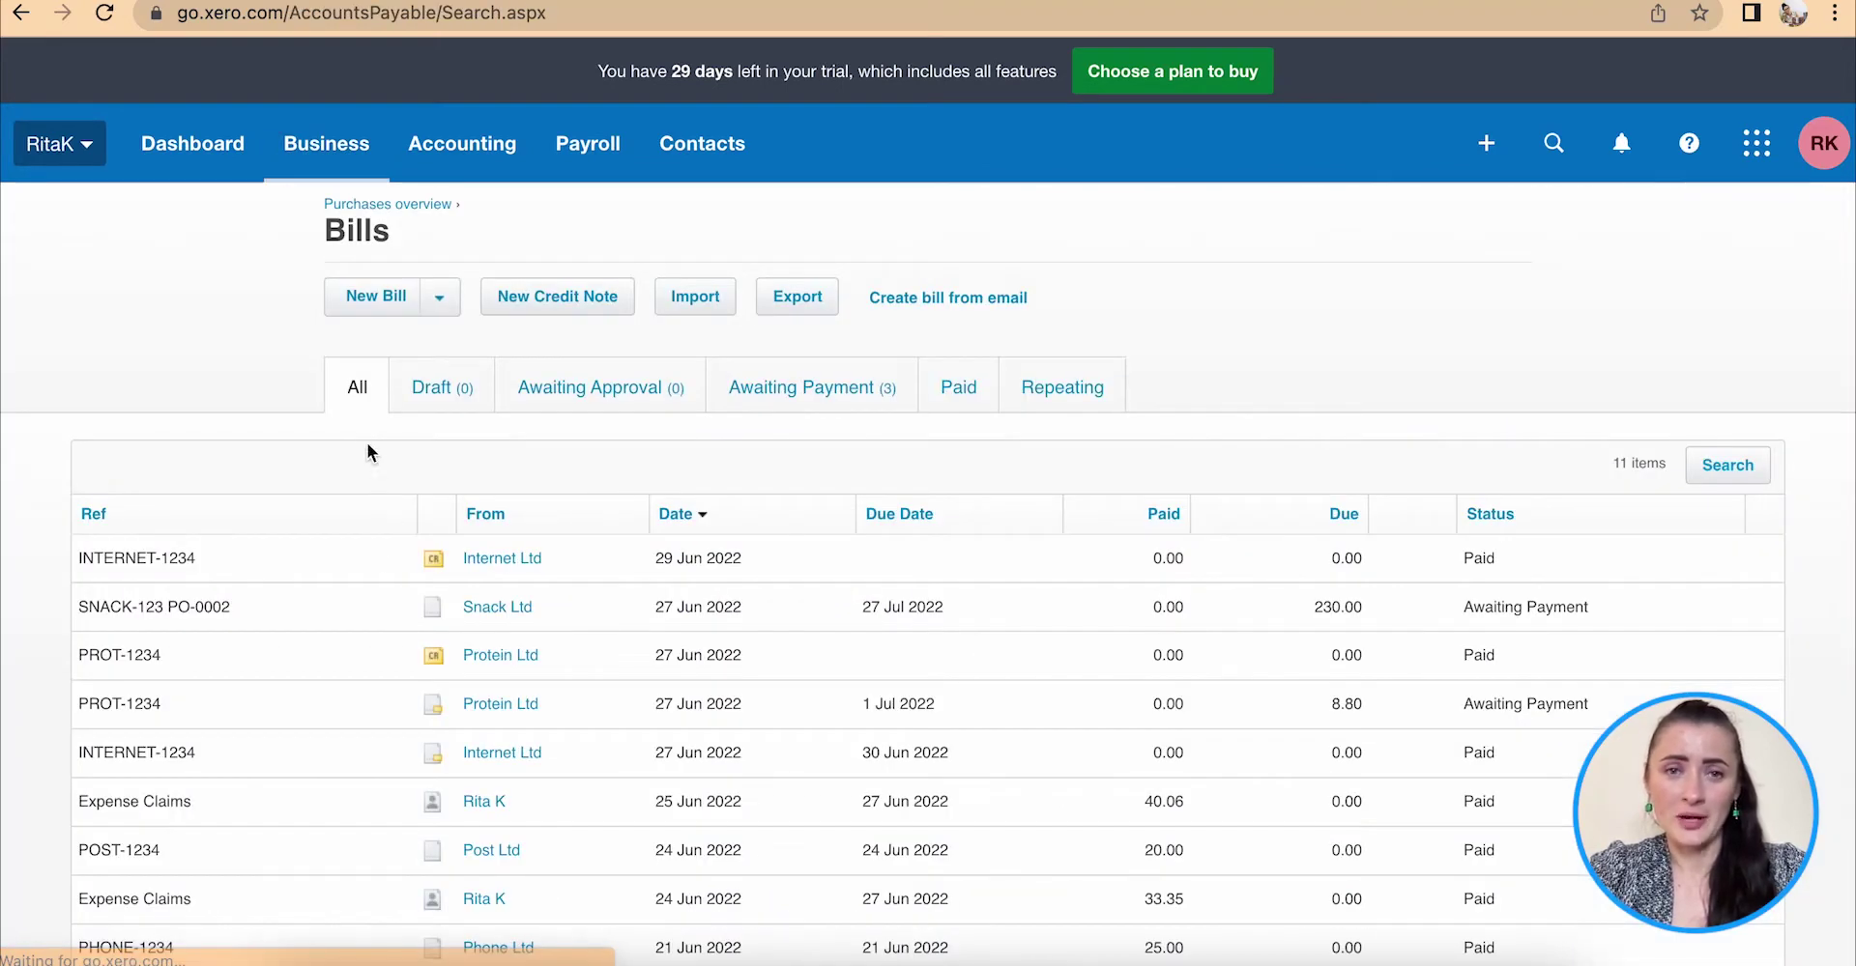
left_click(370, 299)
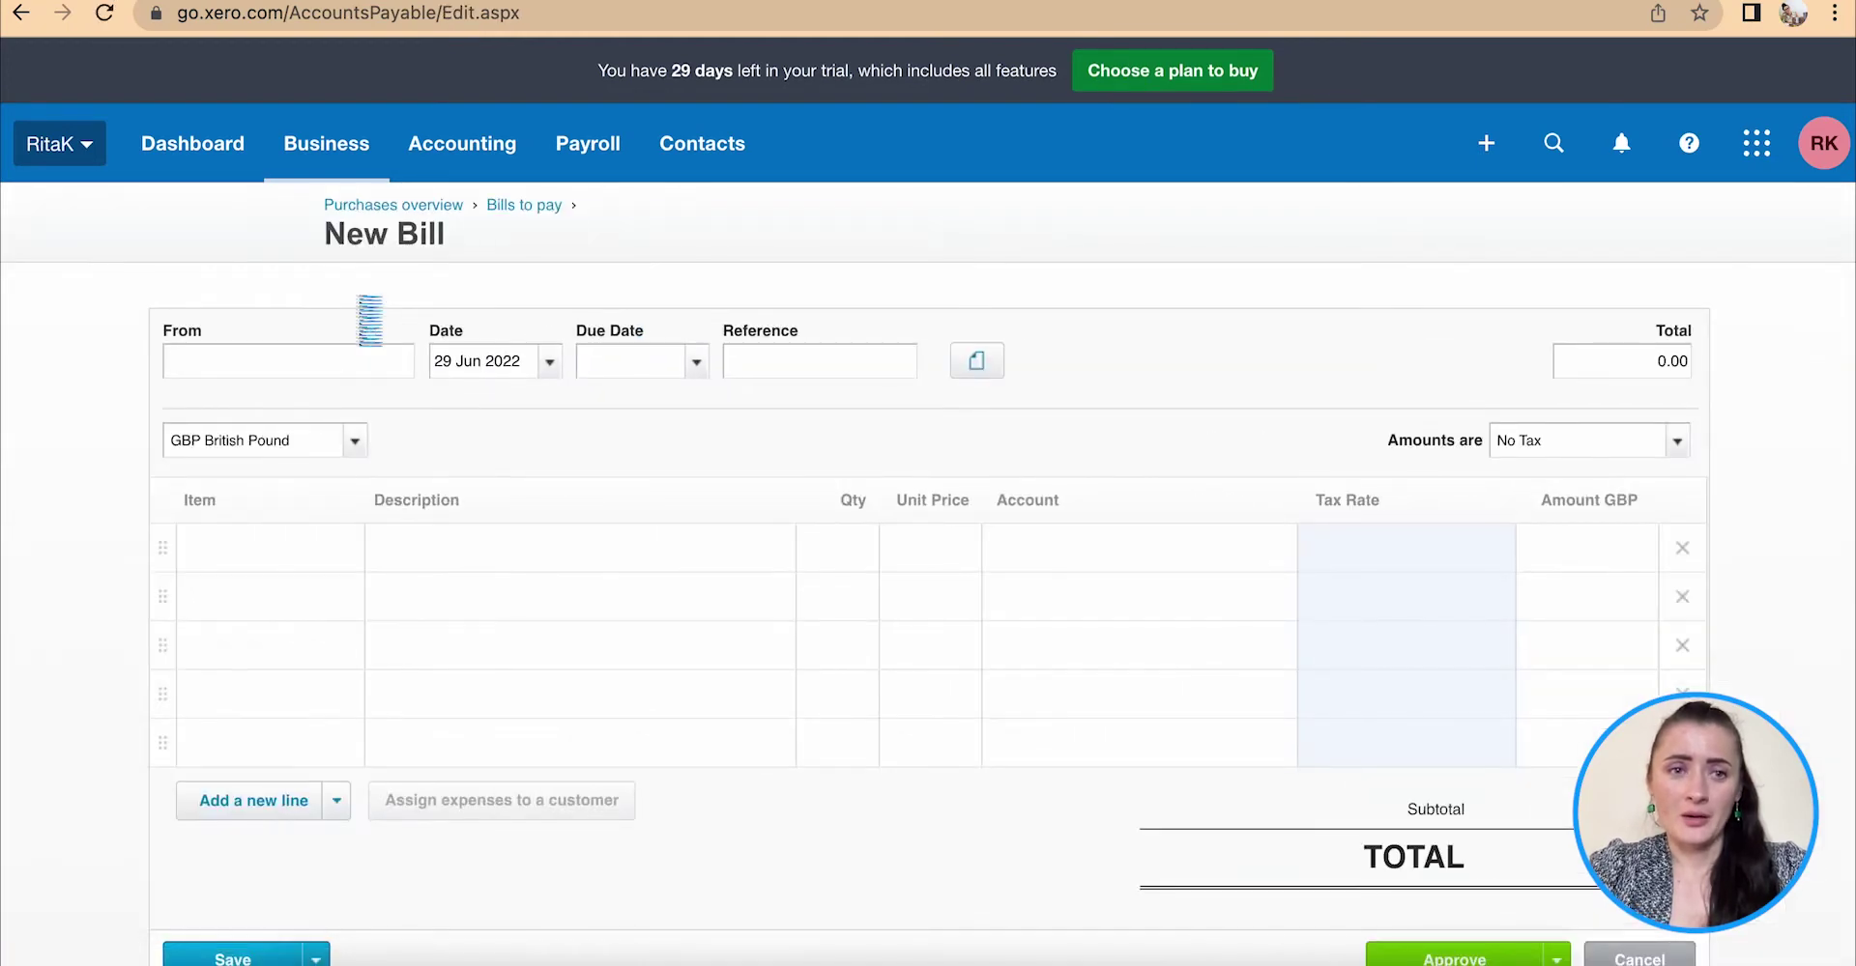
- Set supplier Internet Ltd, date 27 Jun 2022, due 27 Jul 2022, reference INT-12345
scroll(300, 384, "down", 1)
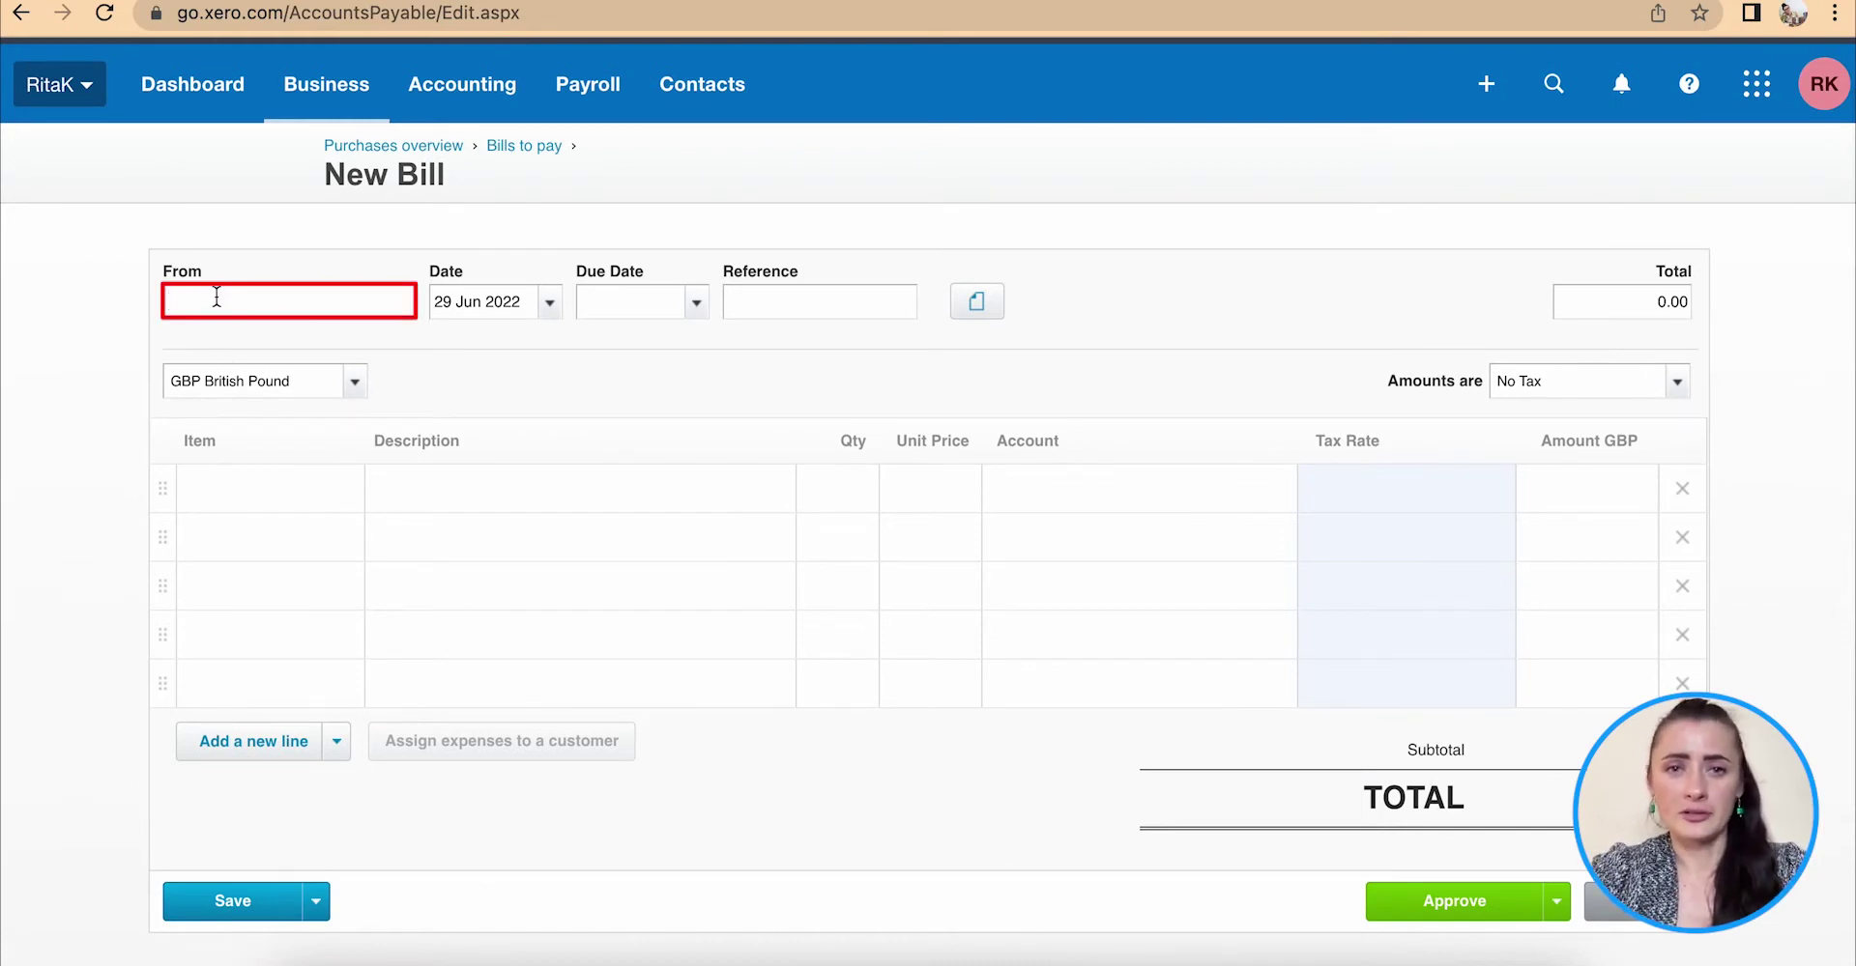
type("Int")
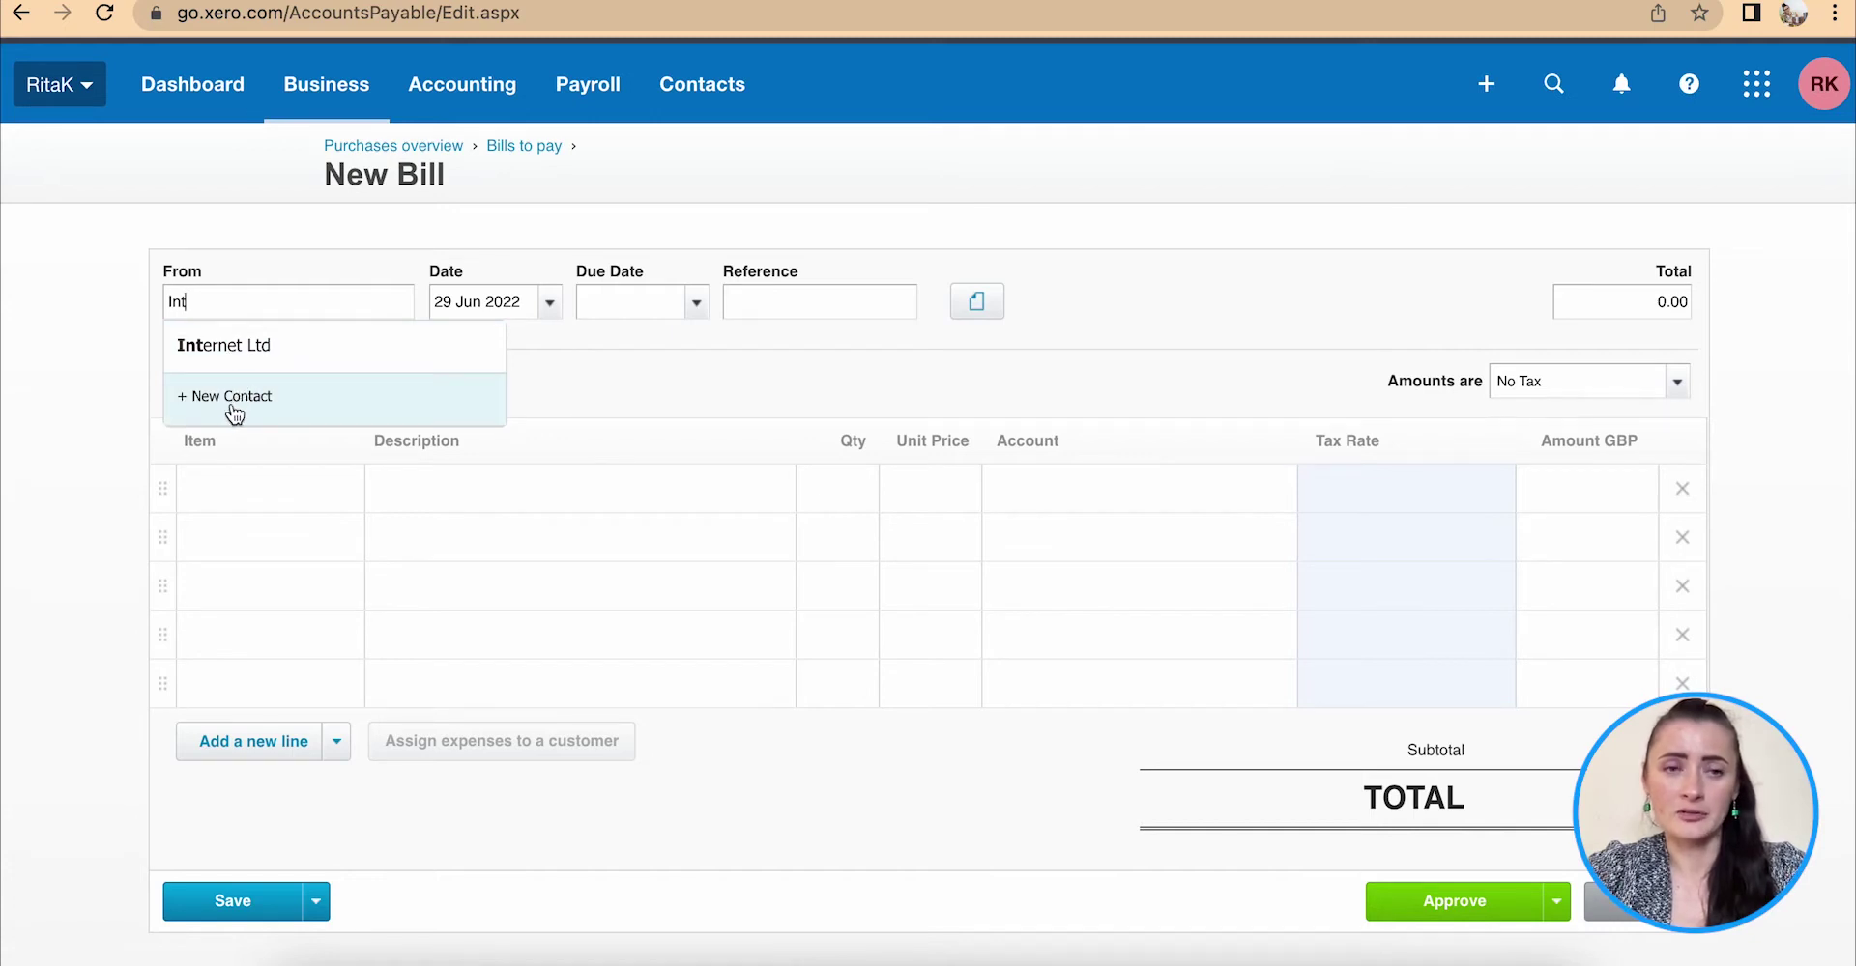
left_click(221, 350)
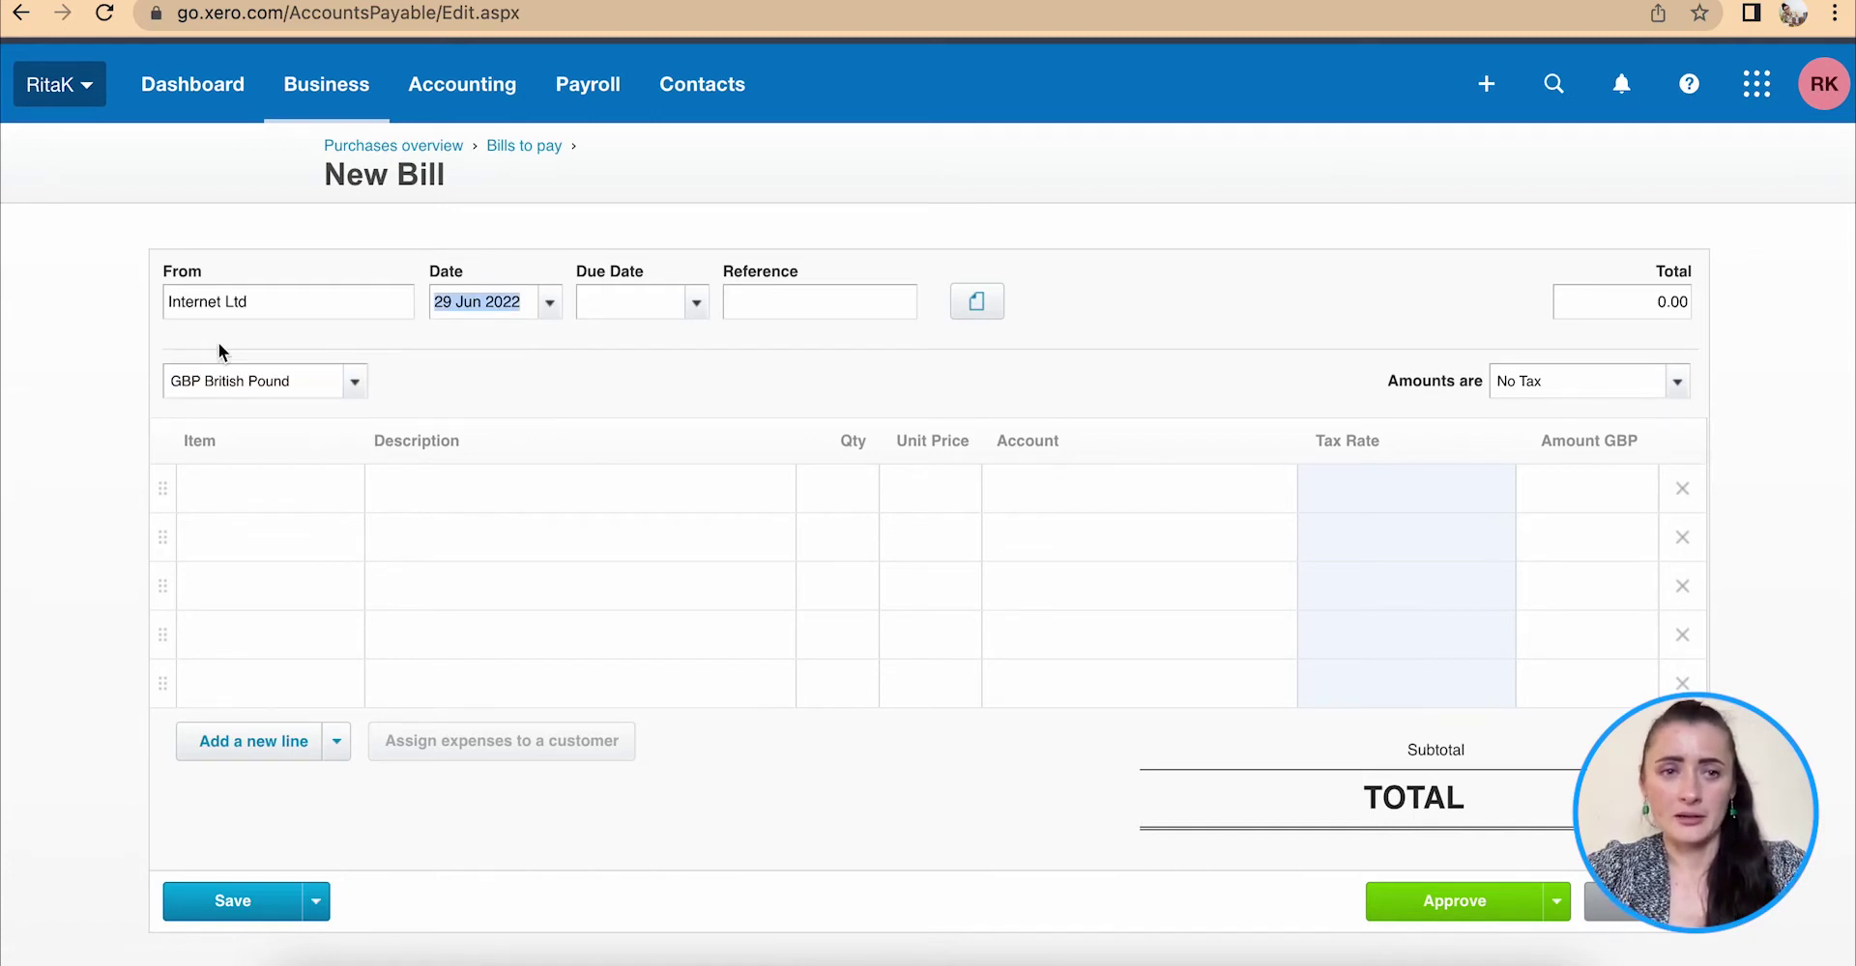
left_click(549, 303)
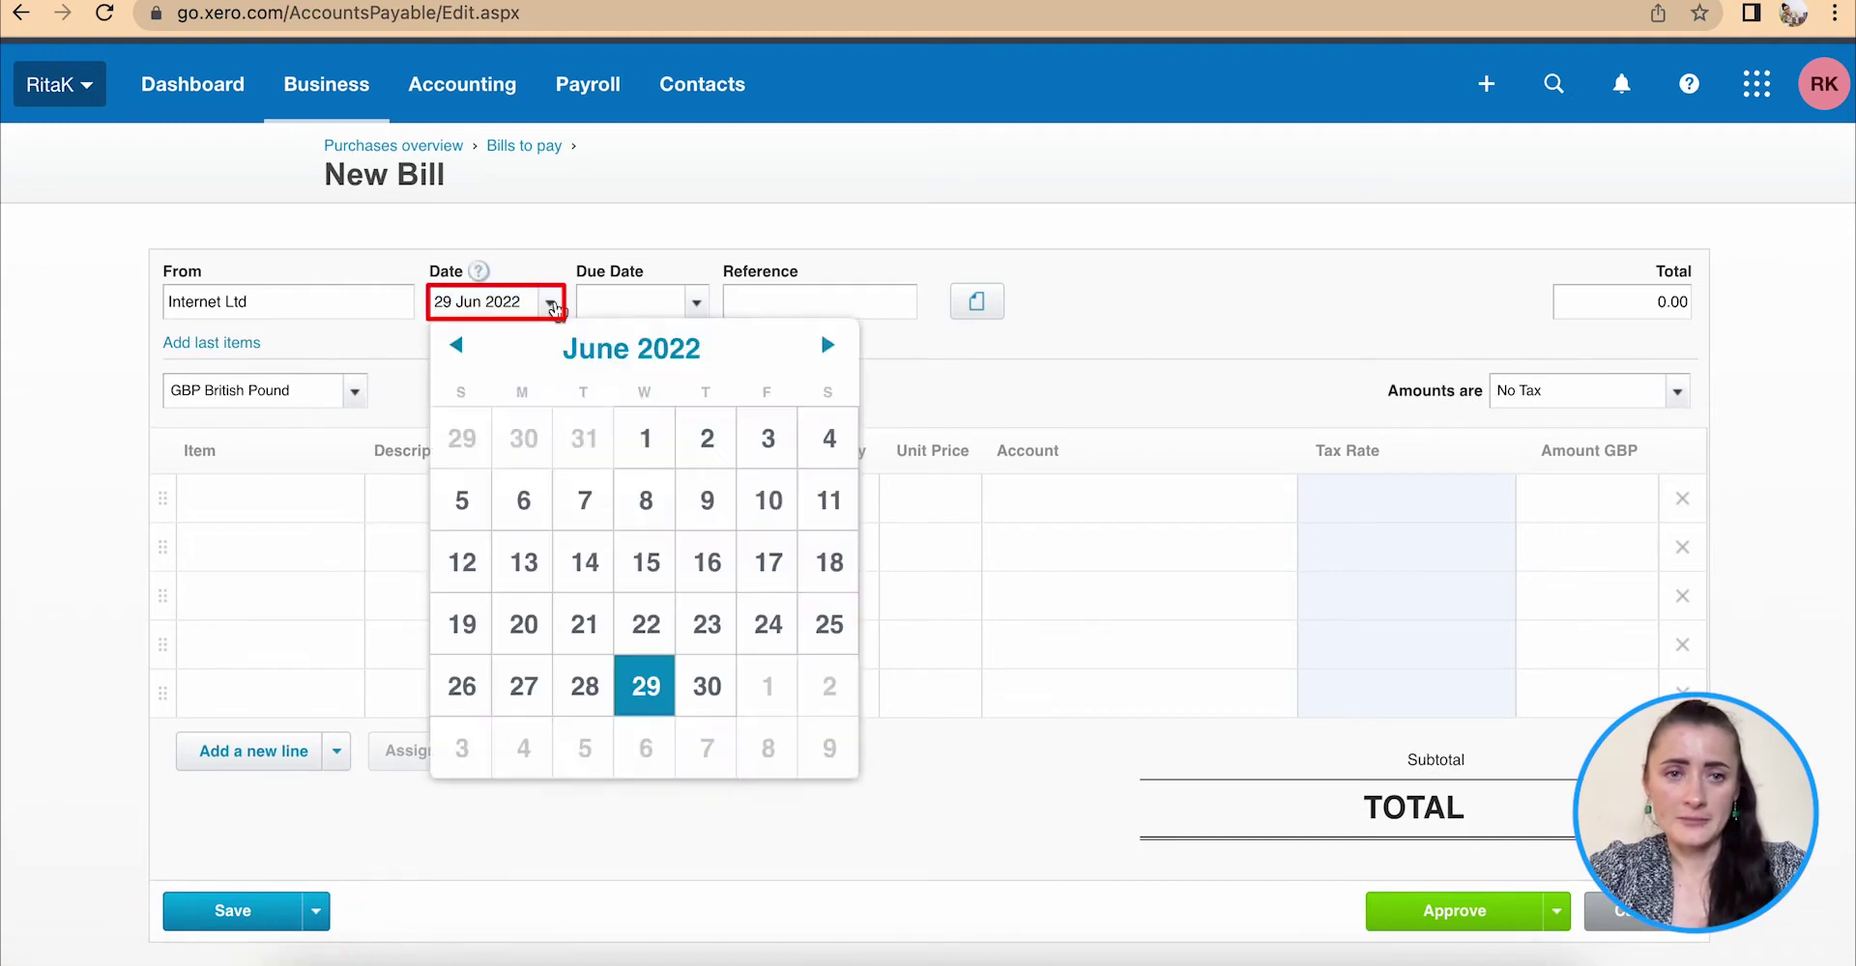
left_click(528, 690)
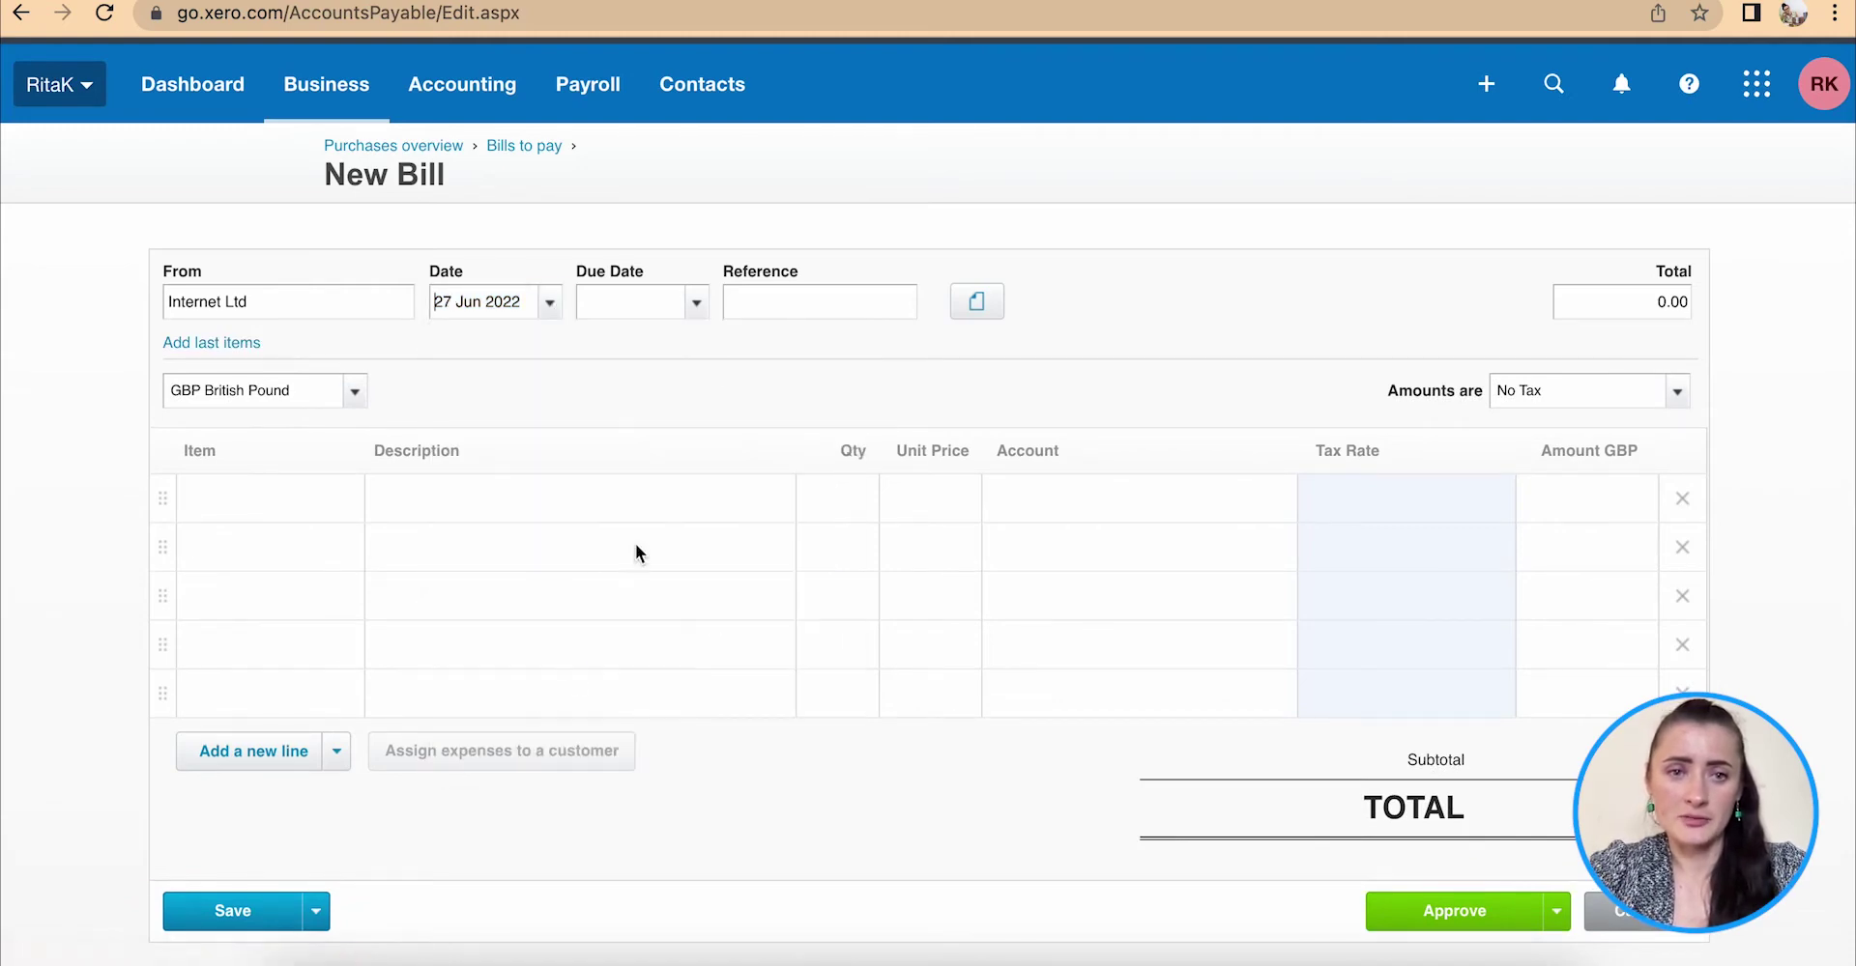
left_click(684, 302)
left_click(973, 346)
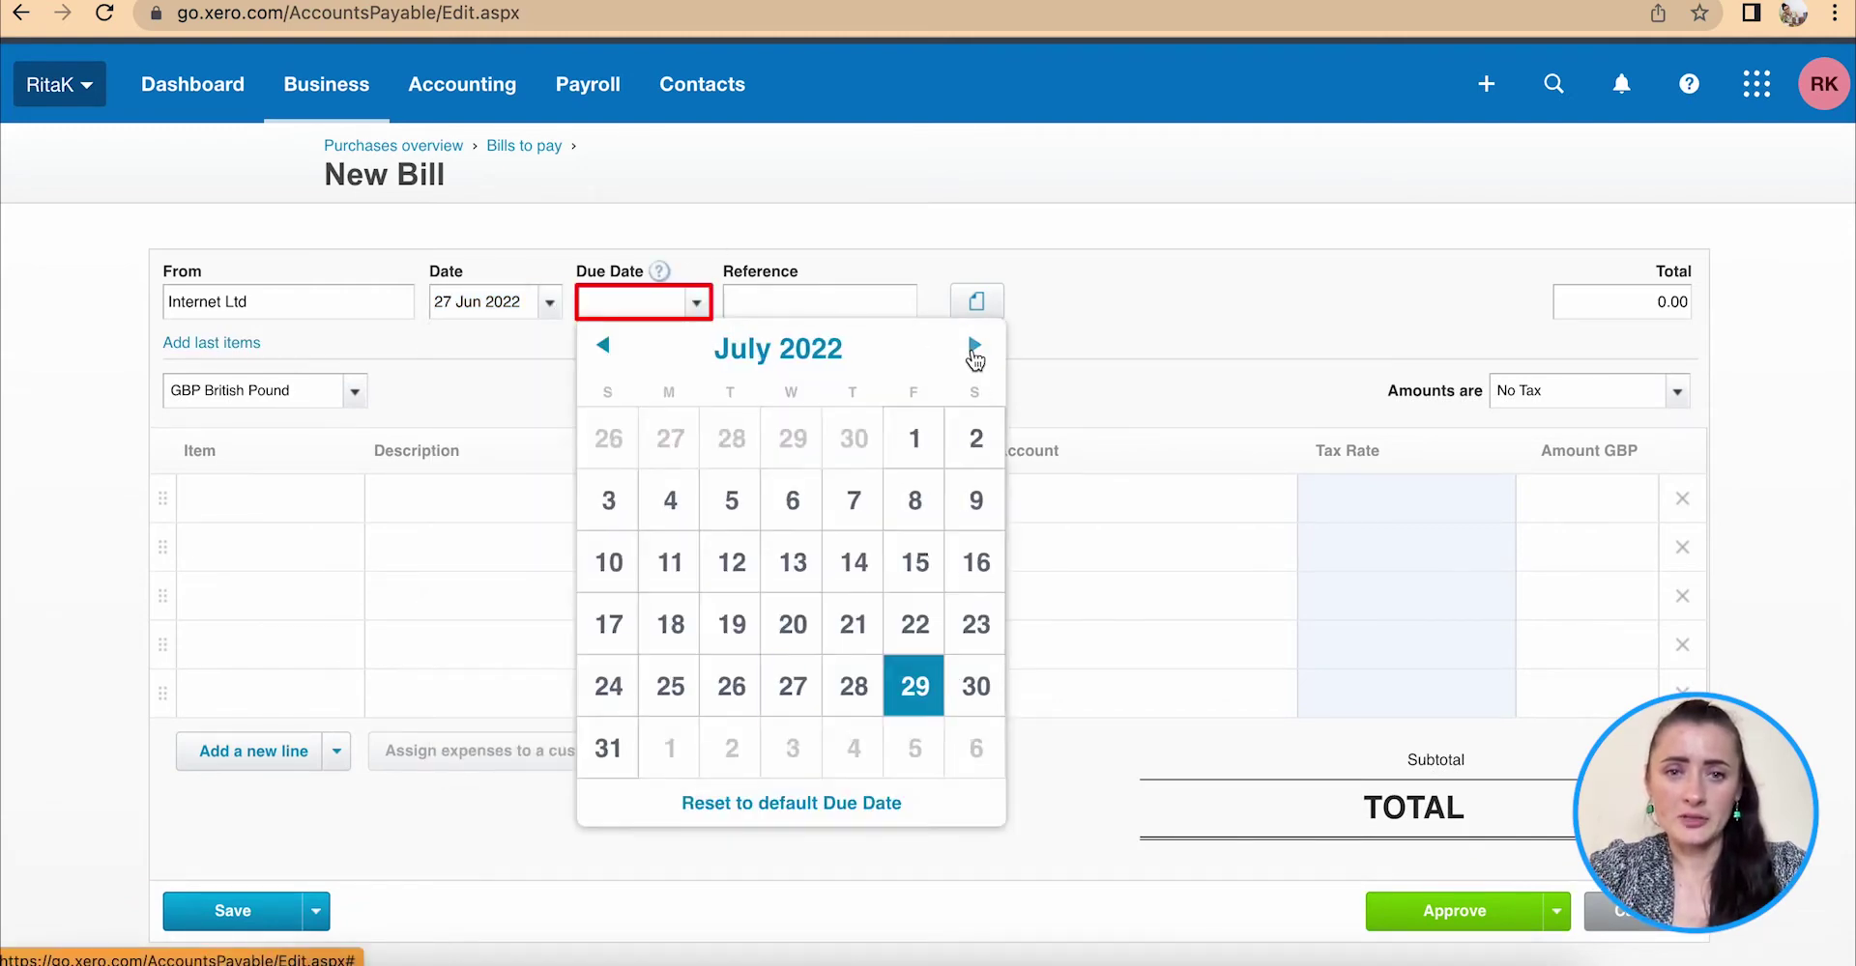
left_click(793, 687)
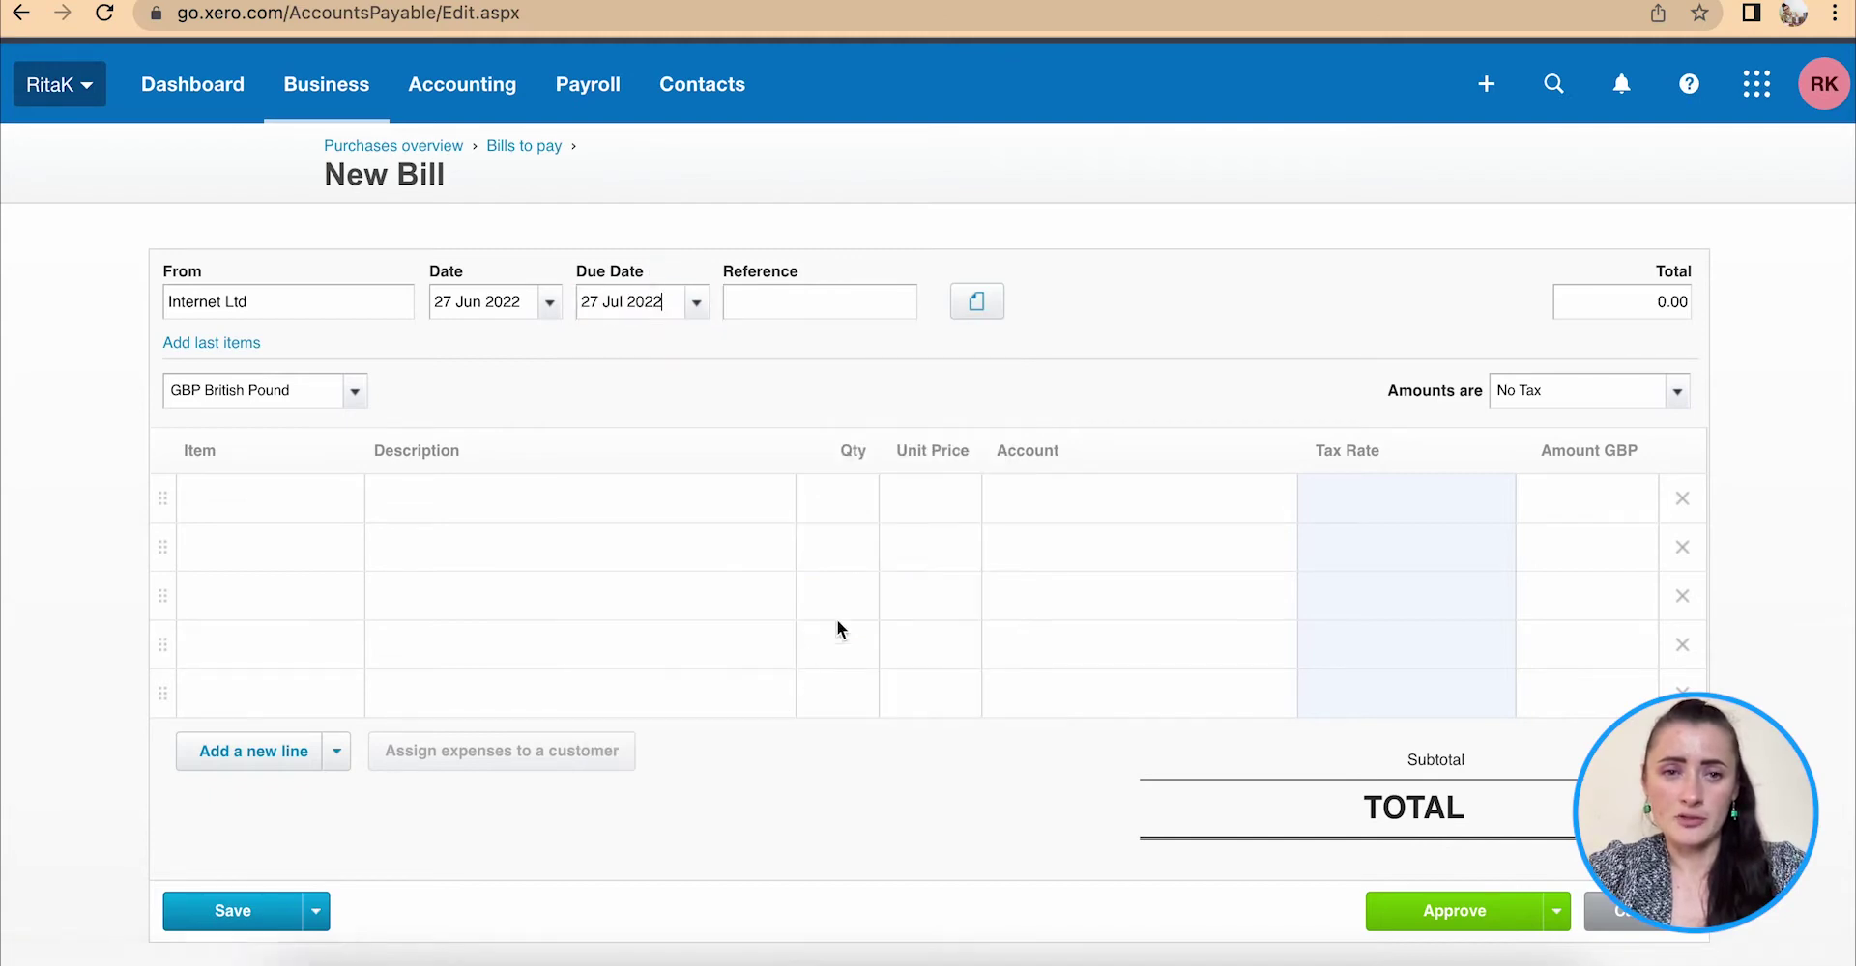
left_click(825, 299)
type("INT-12345")
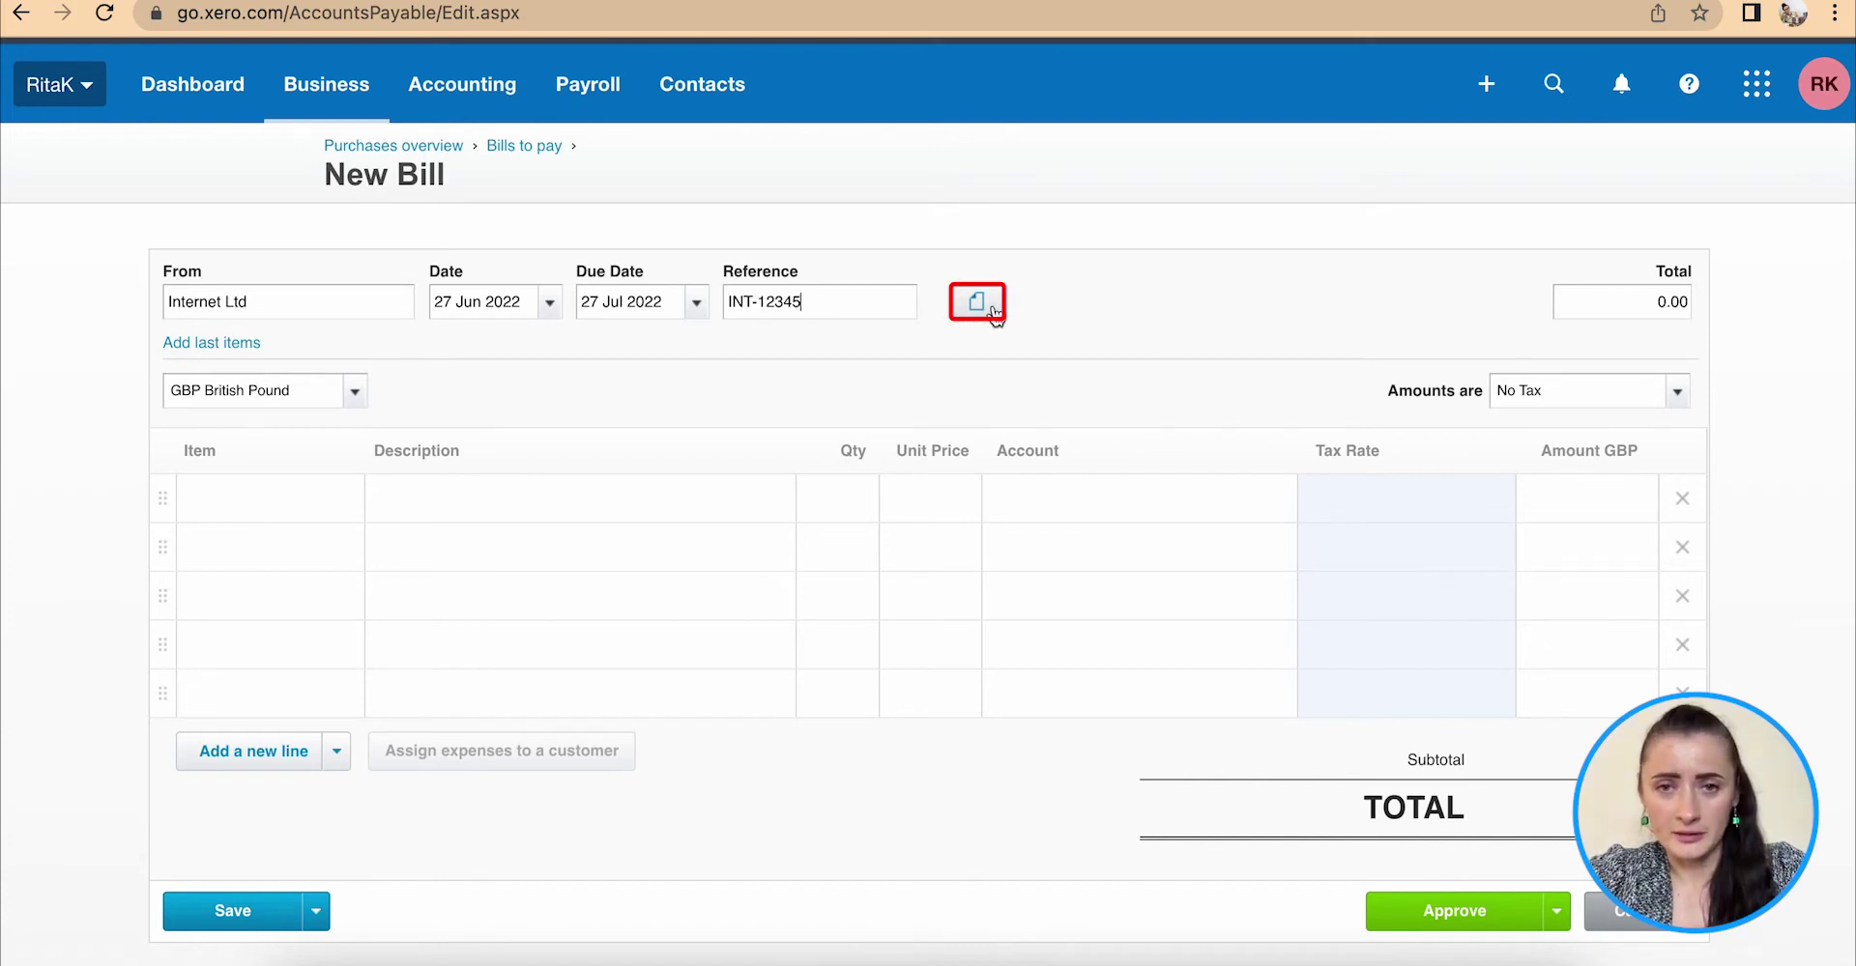
- Attach Internet Ltd.pdf from the Xero file library and confirm one related file
left_click(994, 311)
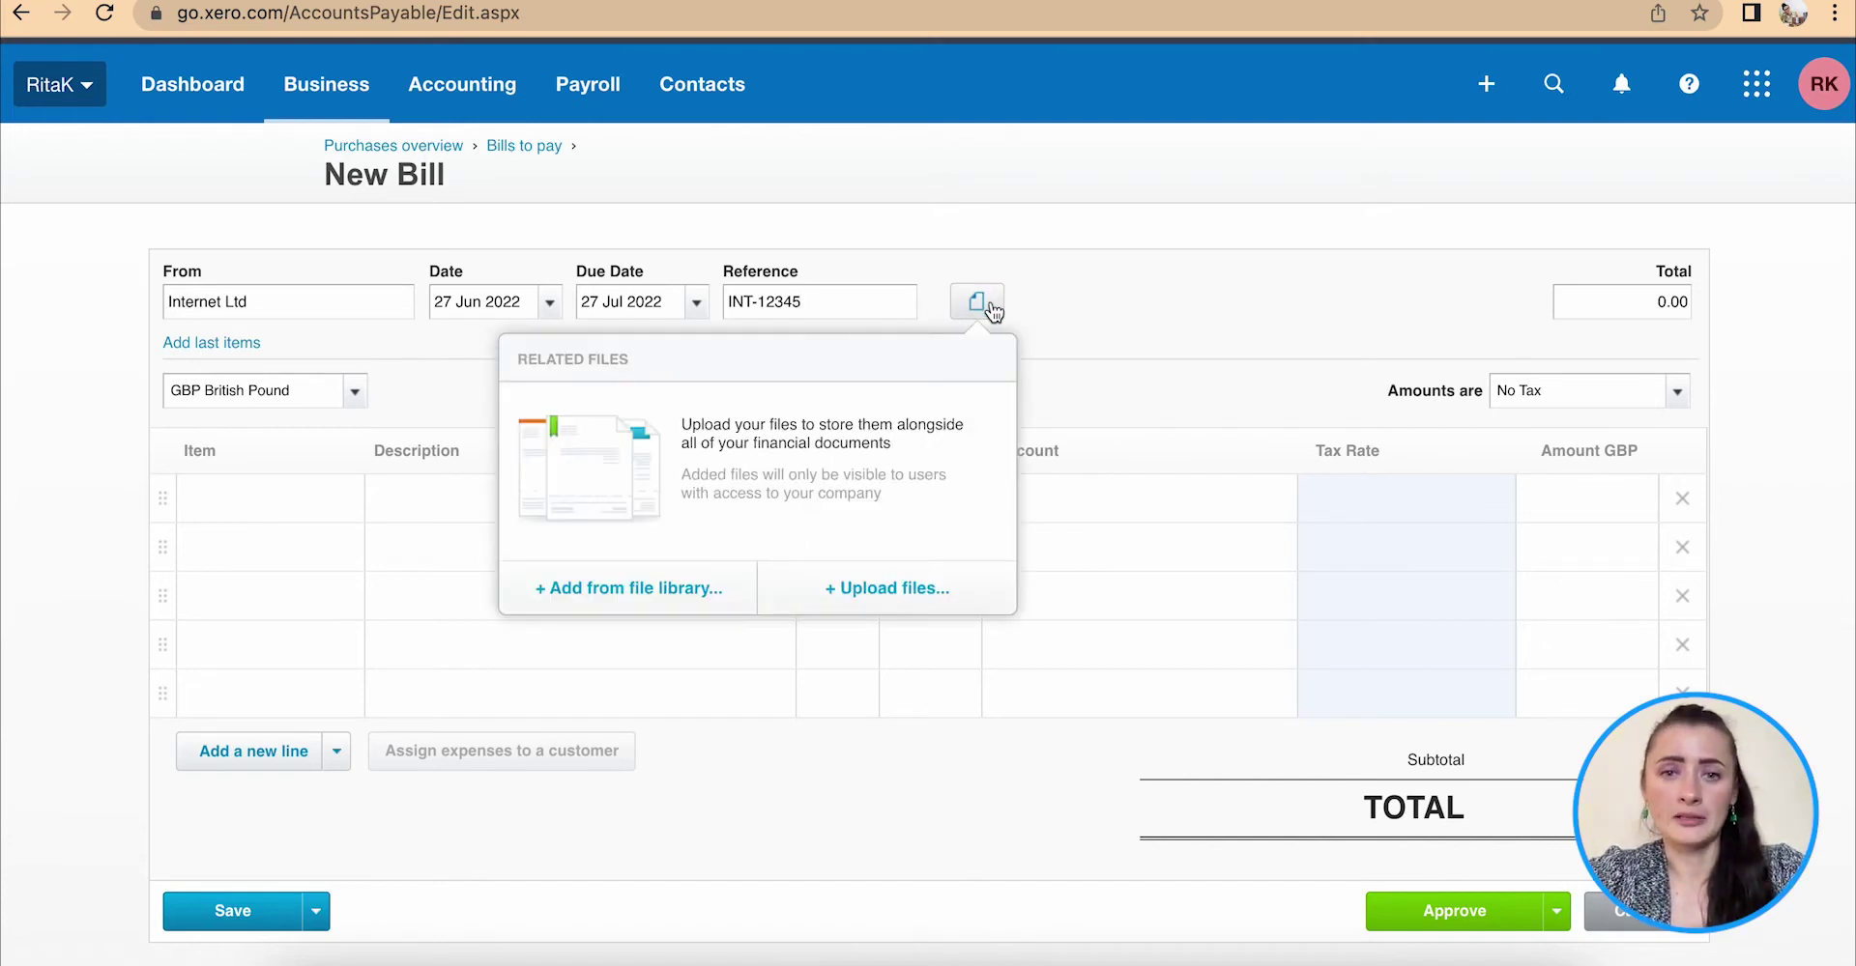
left_click(878, 589)
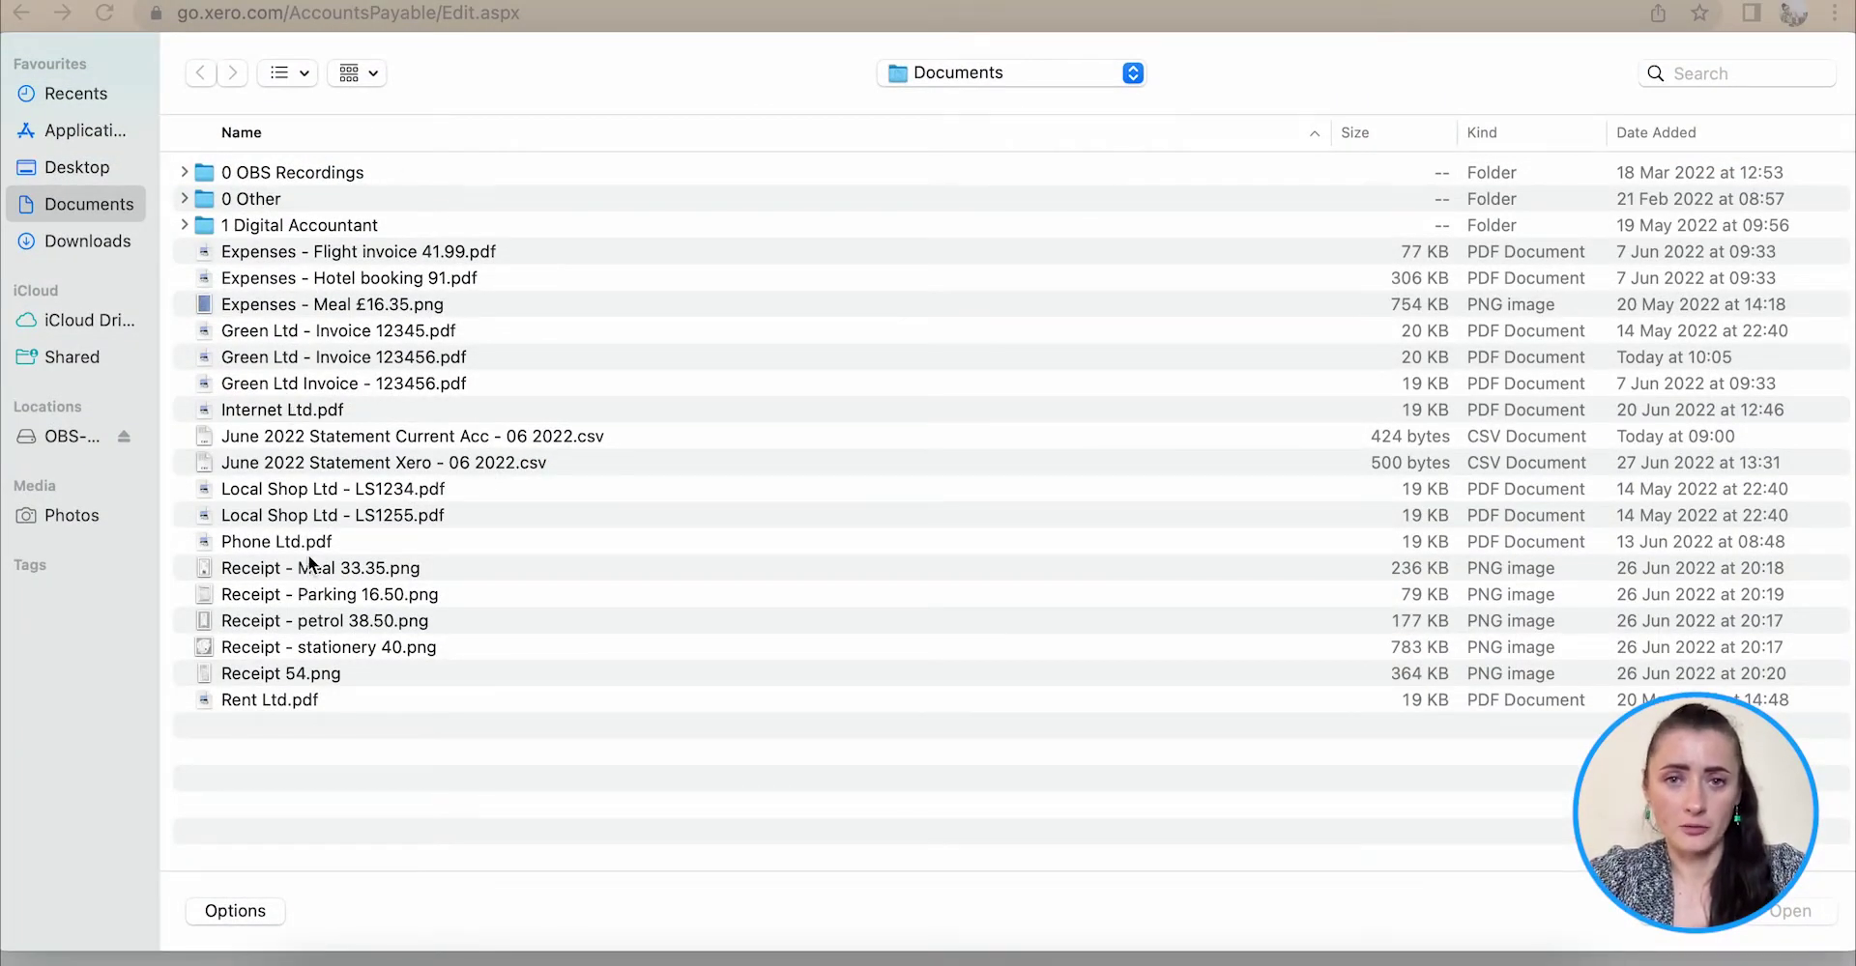
left_click(269, 409)
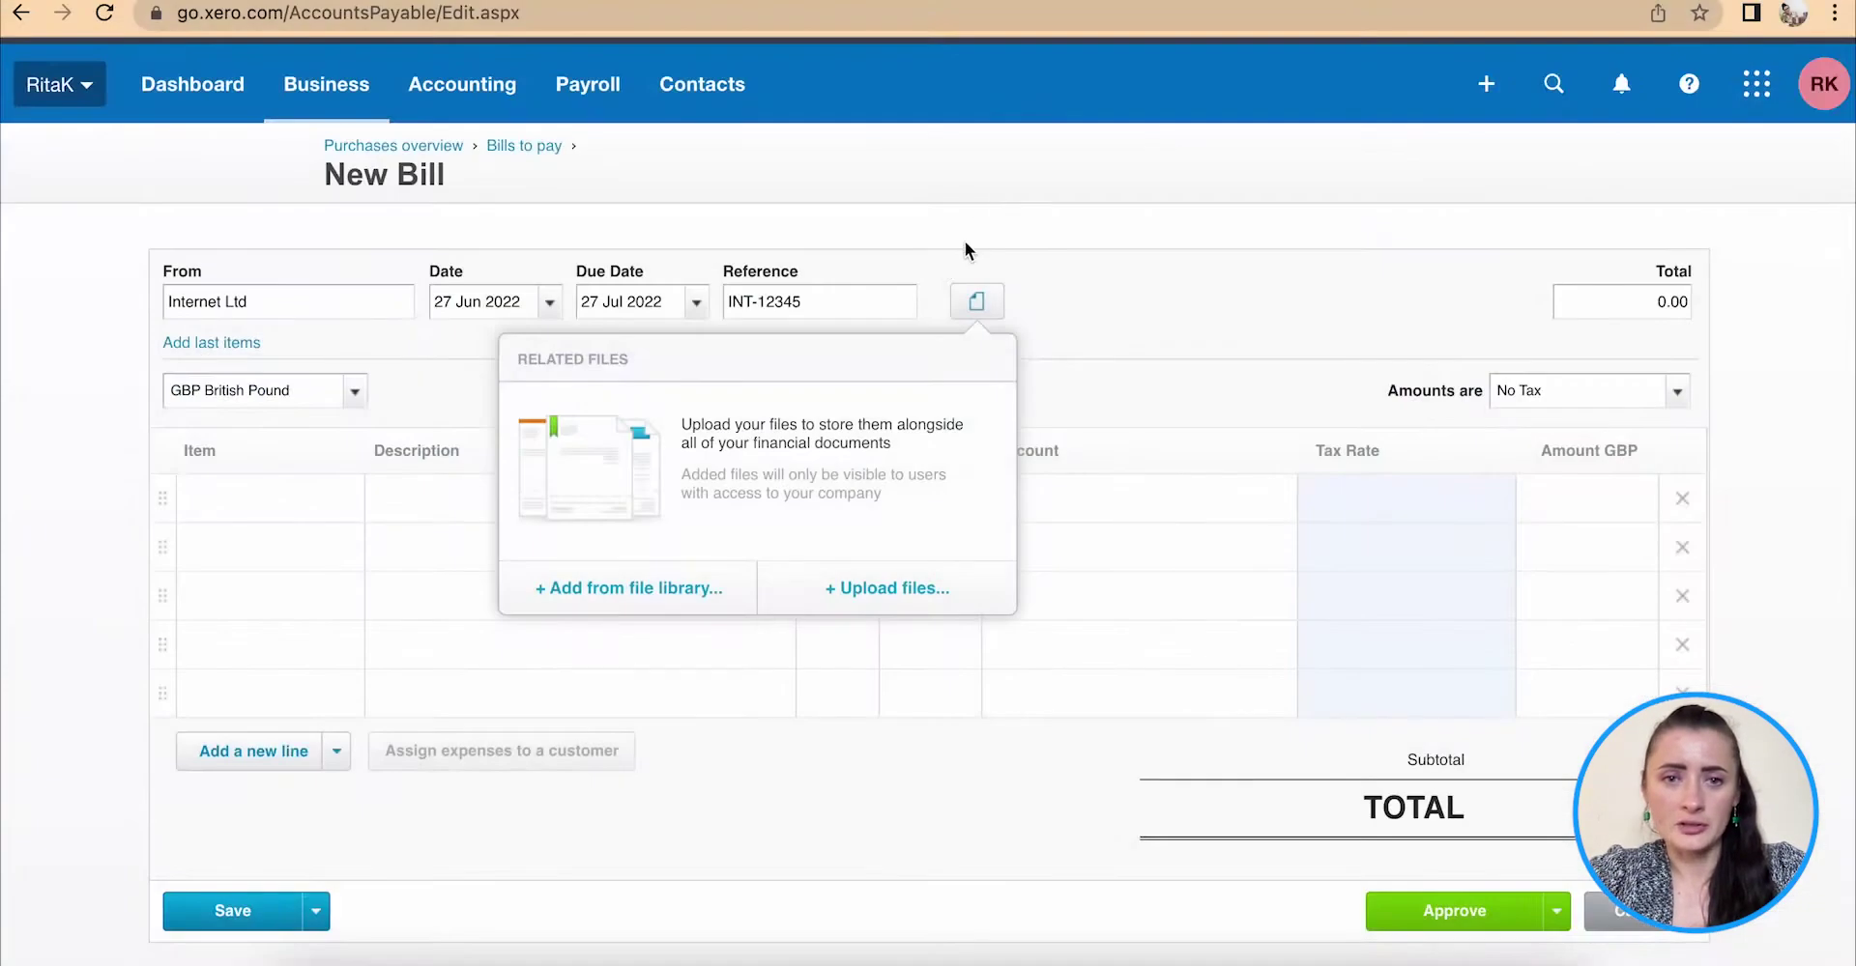
left_click(599, 592)
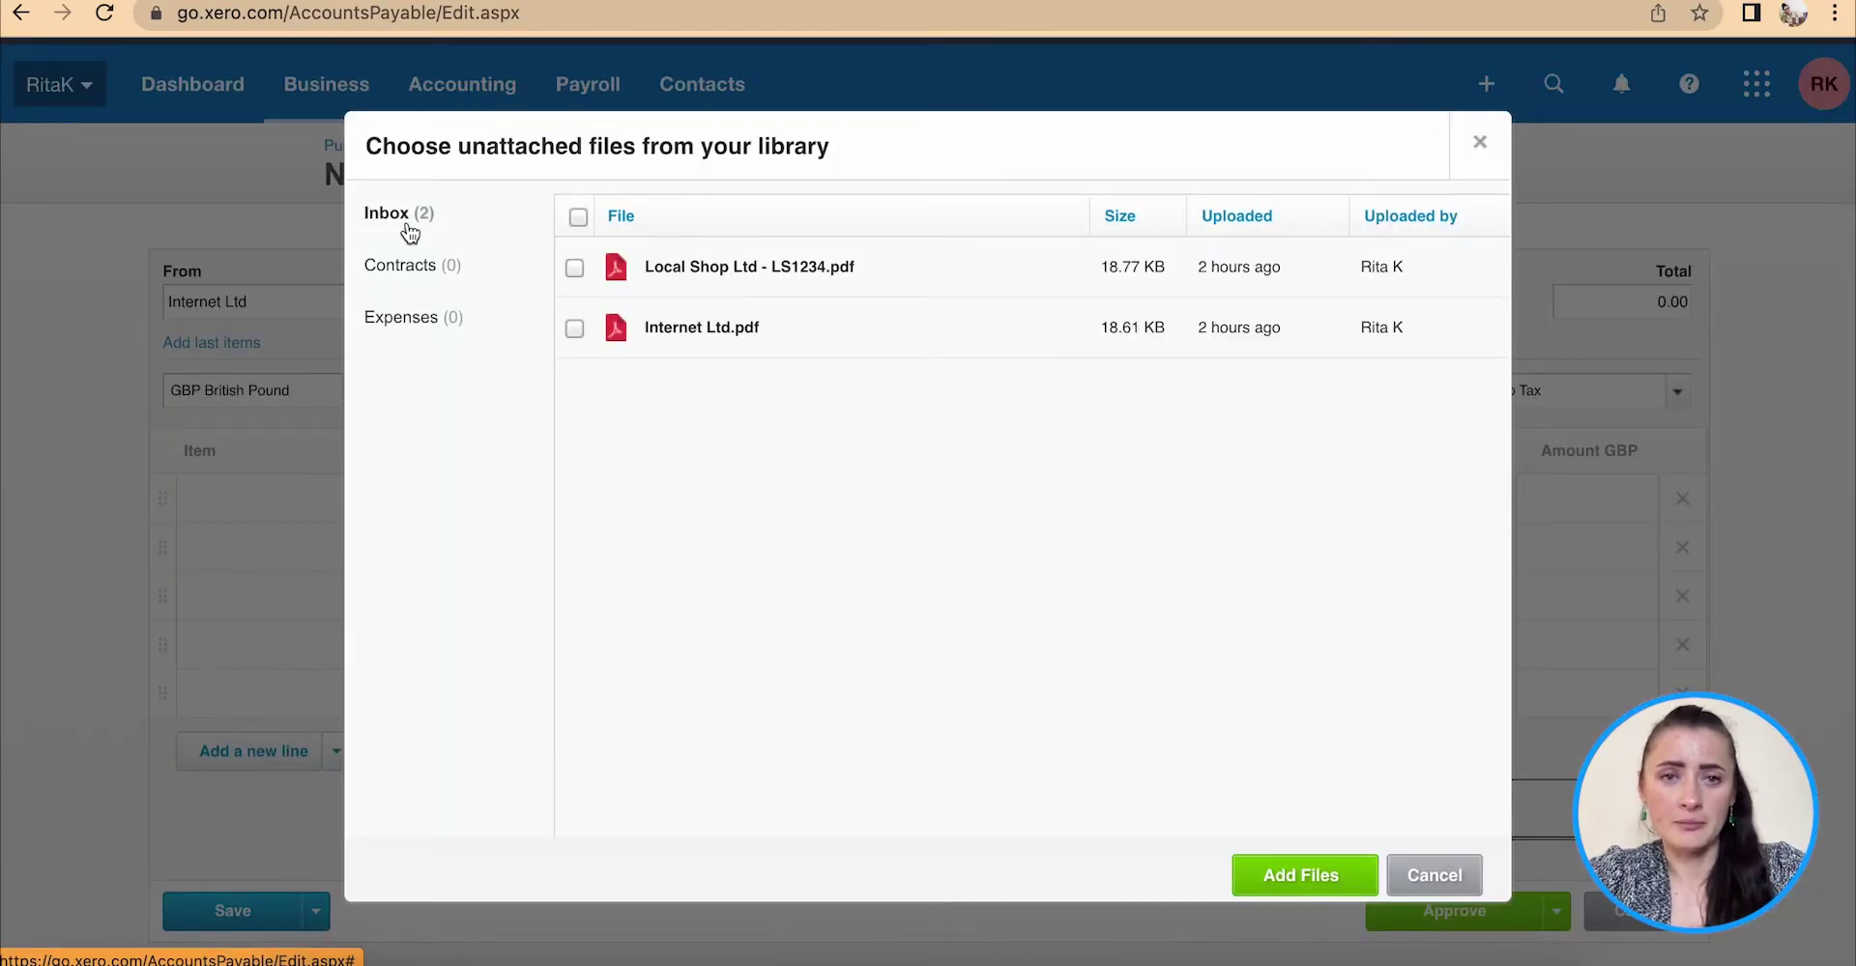
left_click(574, 328)
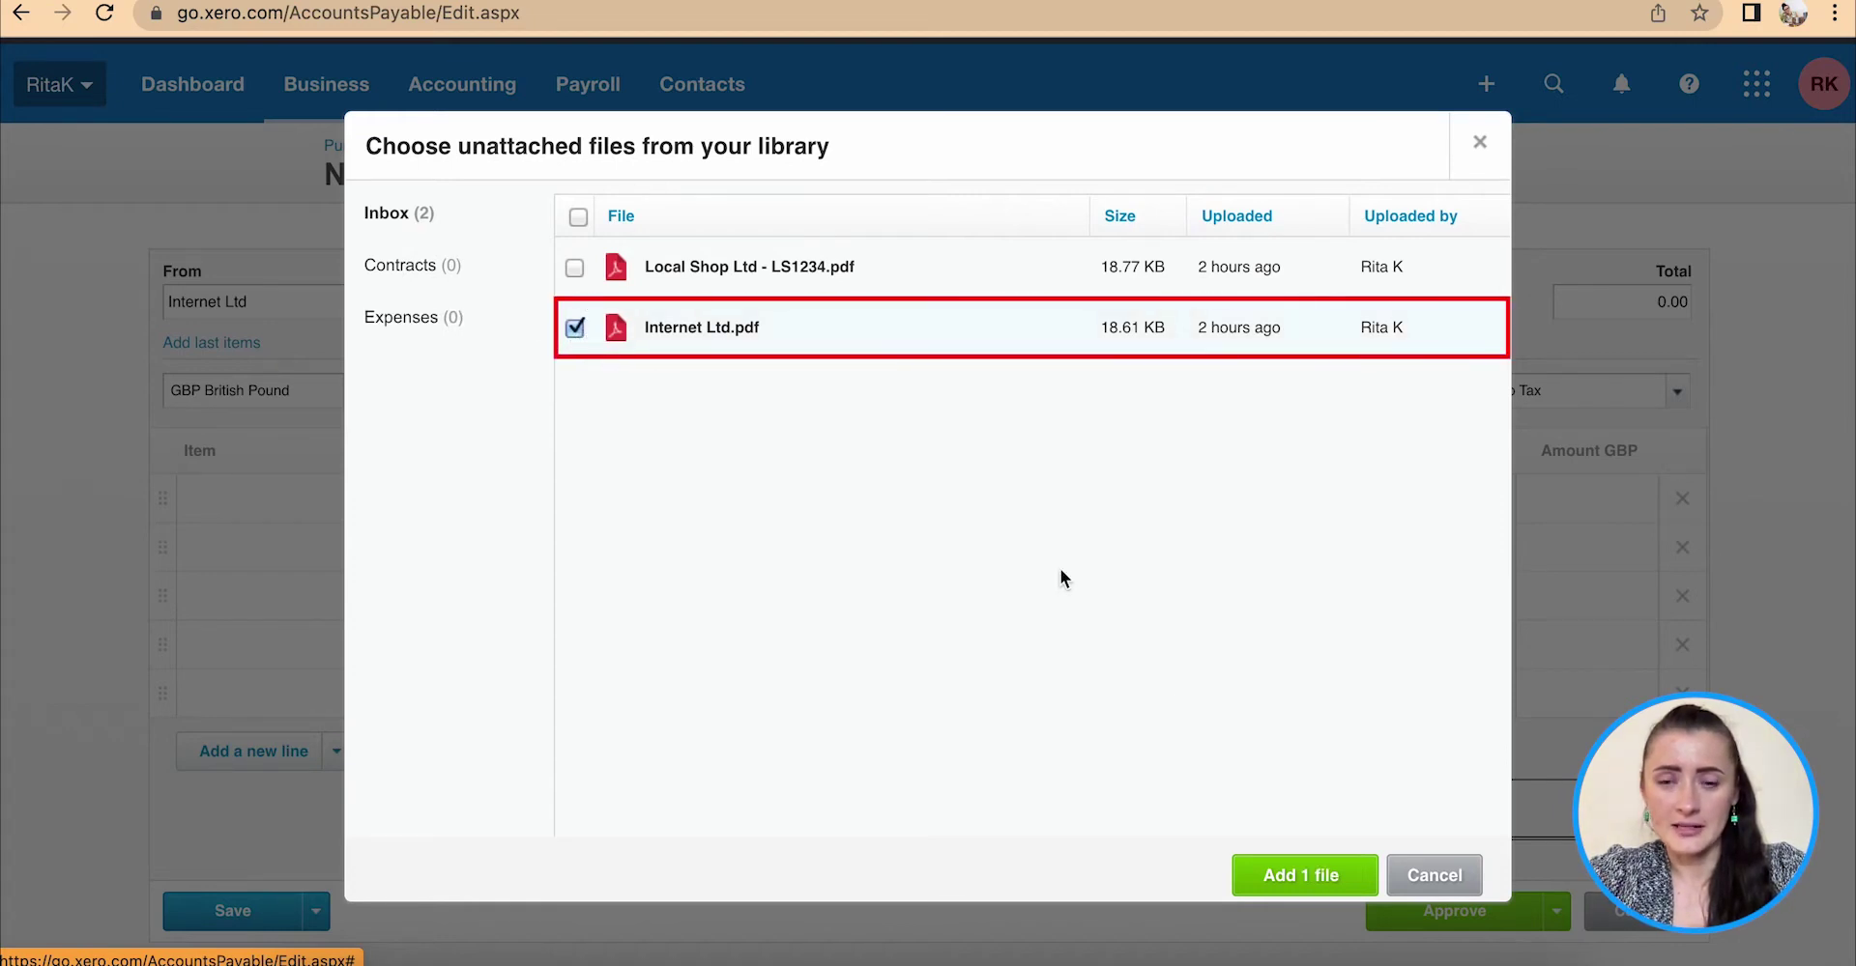
left_click(1310, 876)
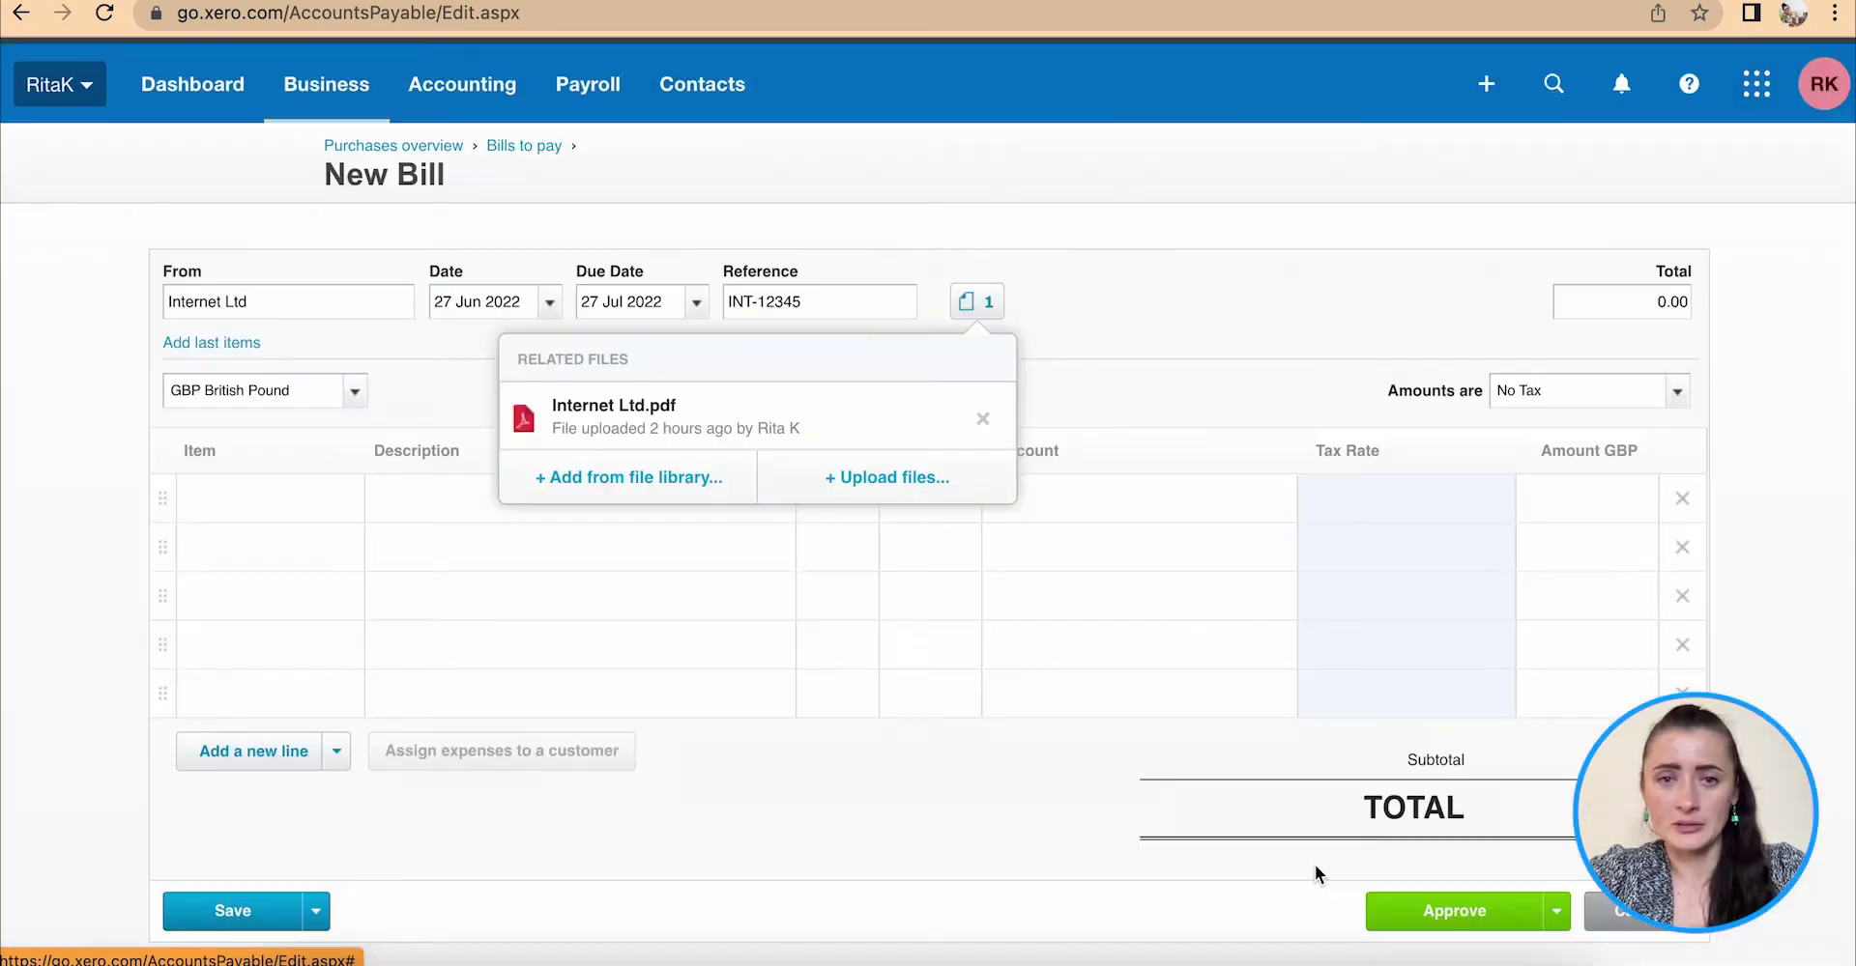
left_click(1092, 312)
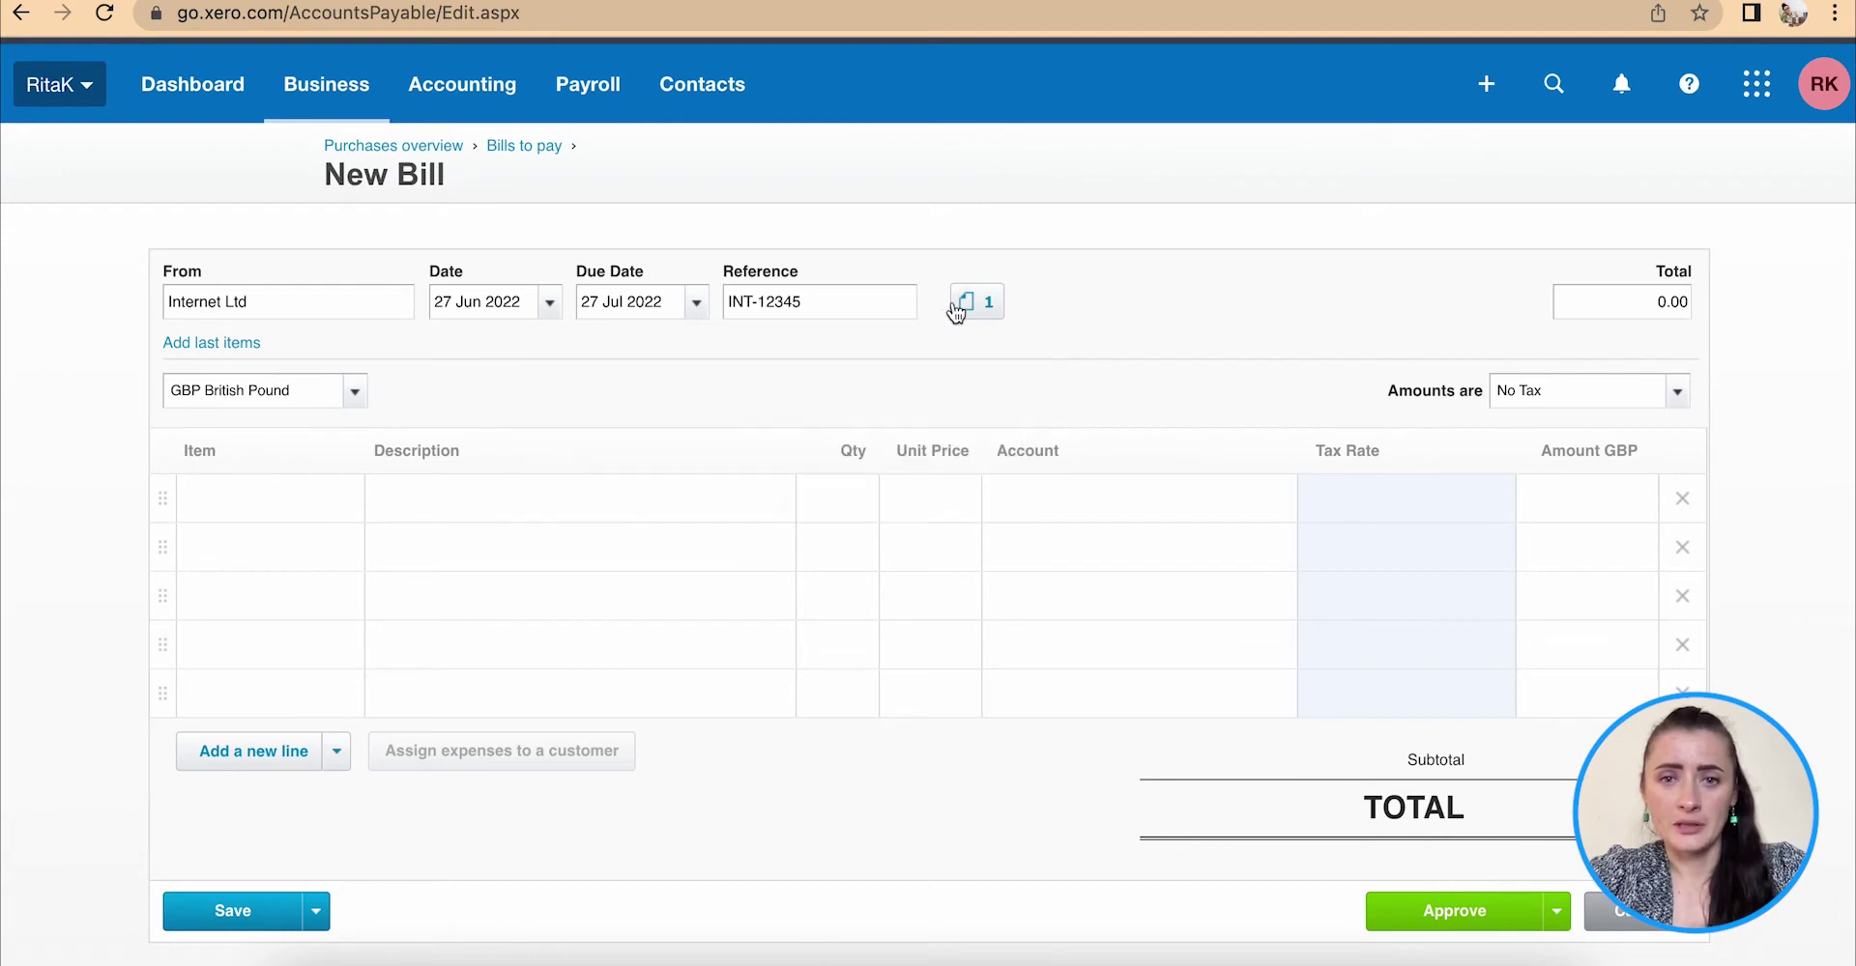
left_click(976, 325)
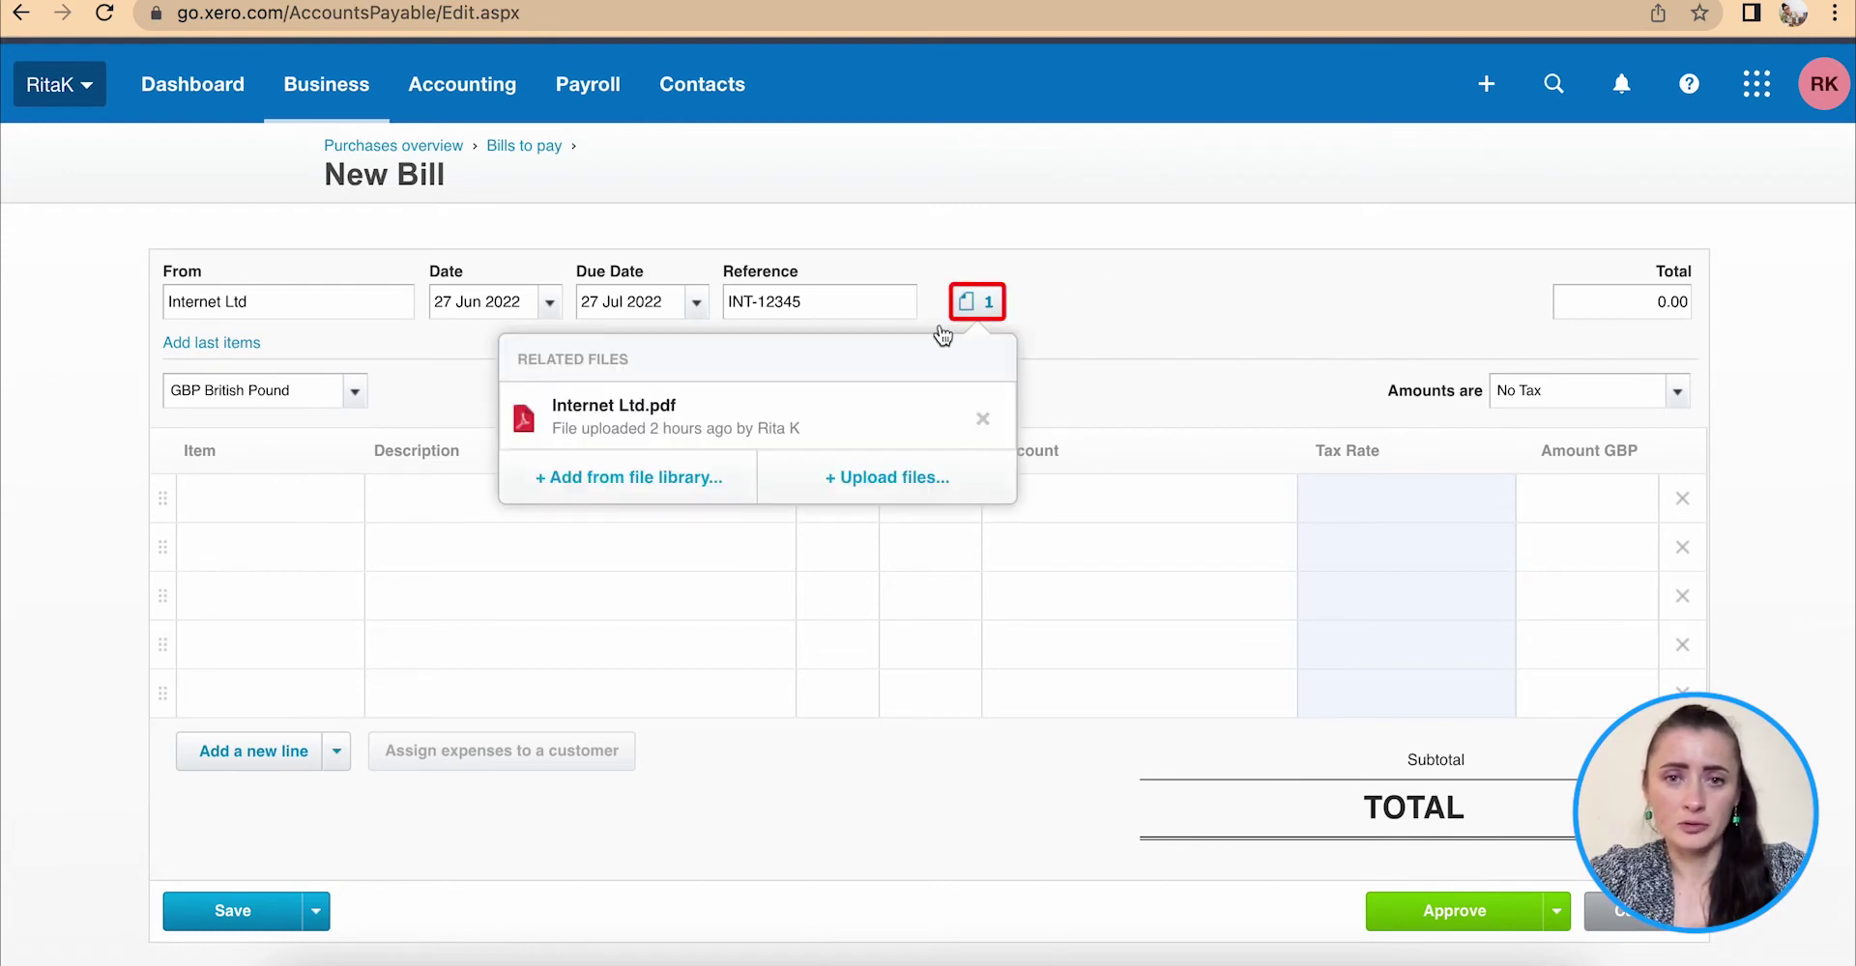
left_click(1090, 330)
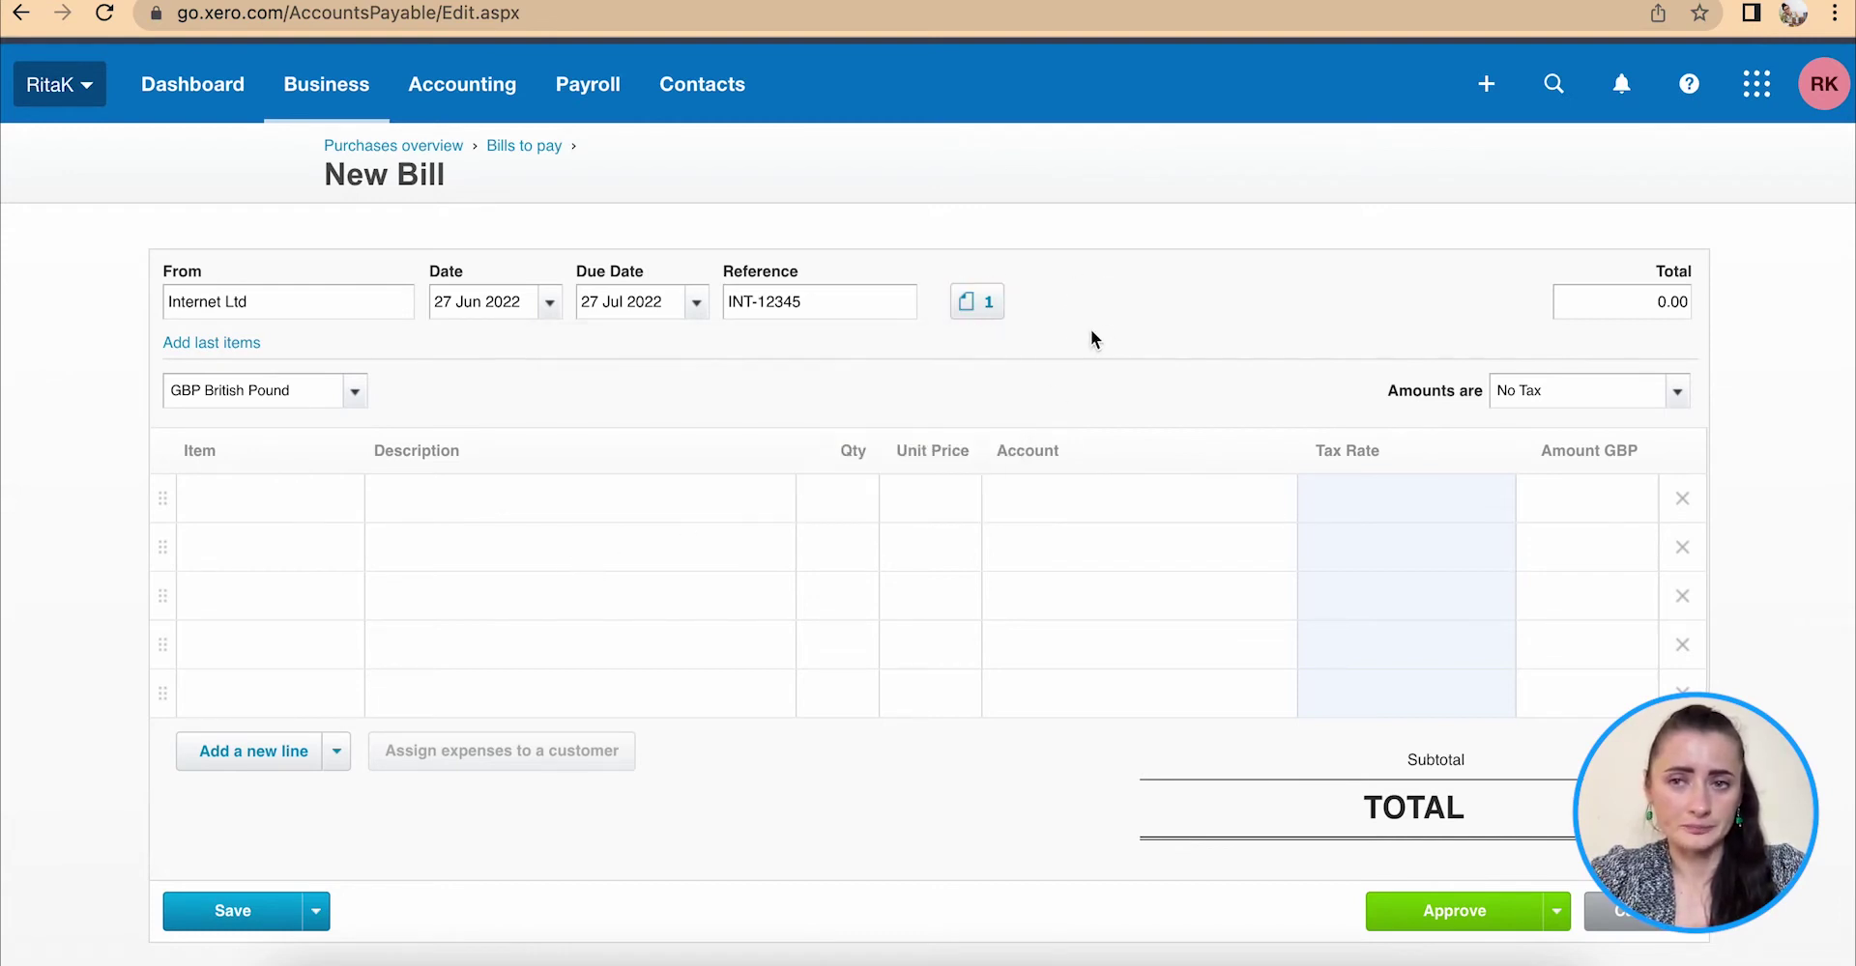
- Set line 1 to item INTERNET: Internet bill, 35.00 to account 489, No VAT
left_click(290, 498)
left_click(355, 500)
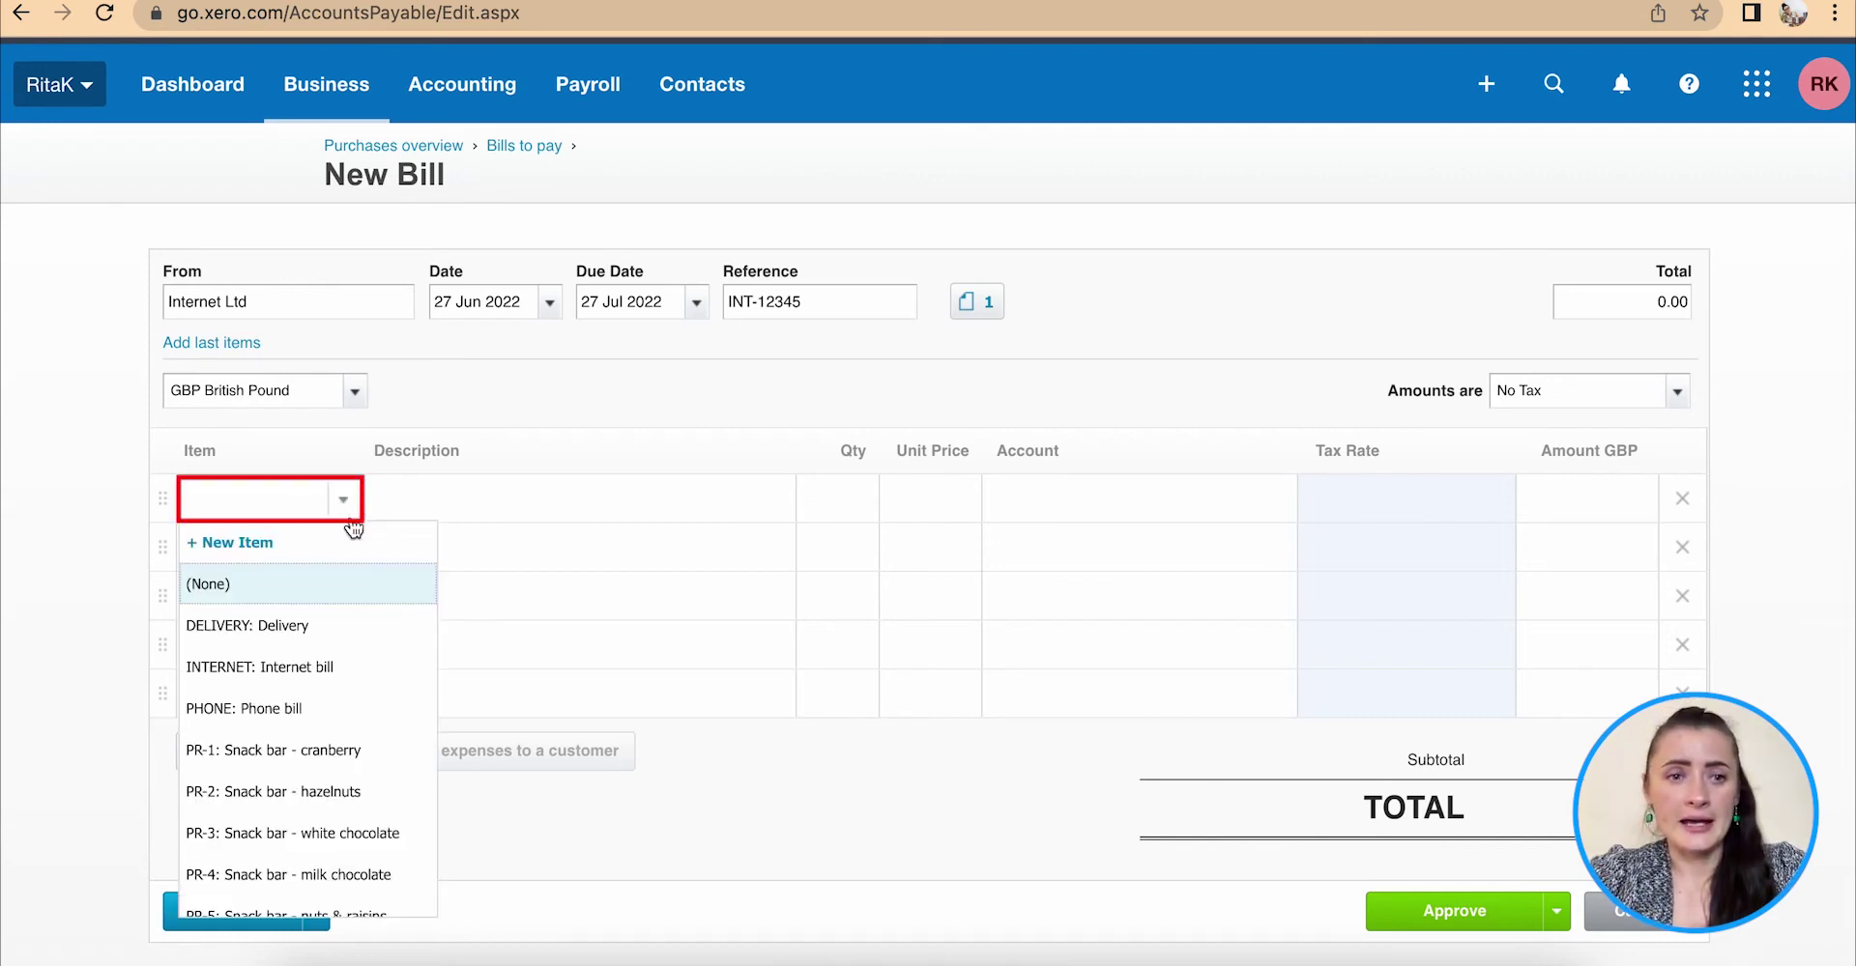
left_click(293, 549)
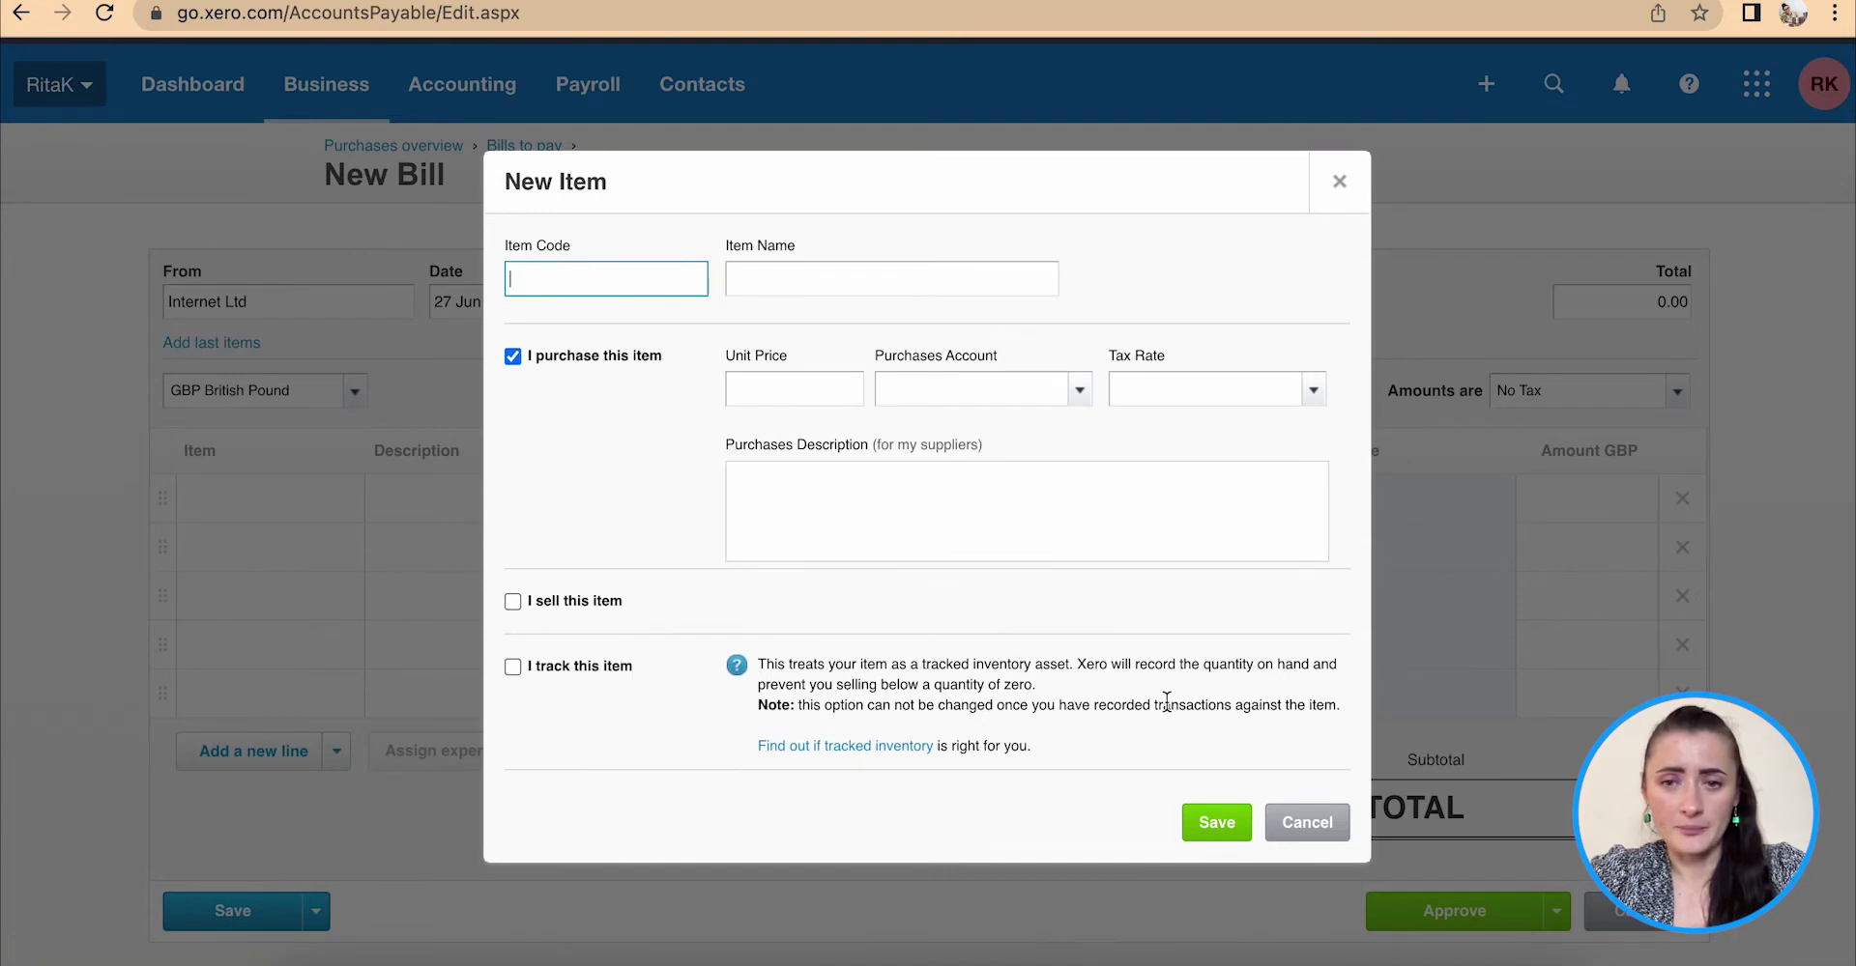
left_click(1307, 823)
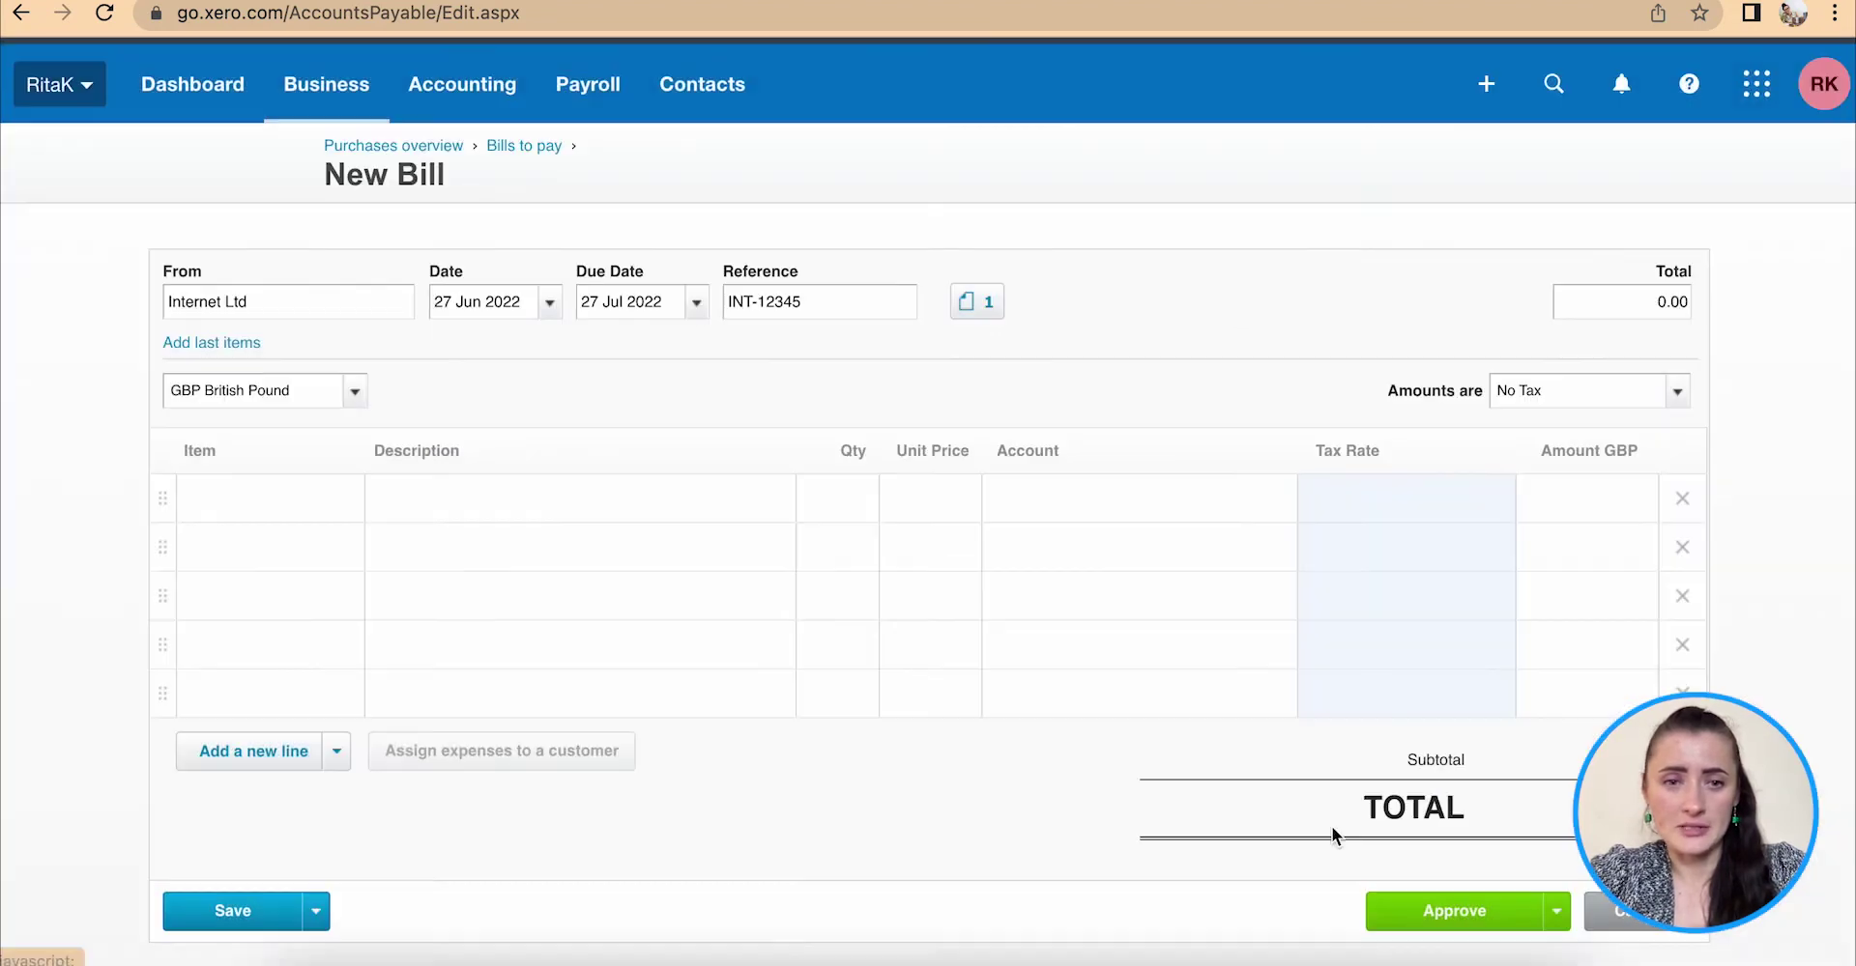
left_click(236, 502)
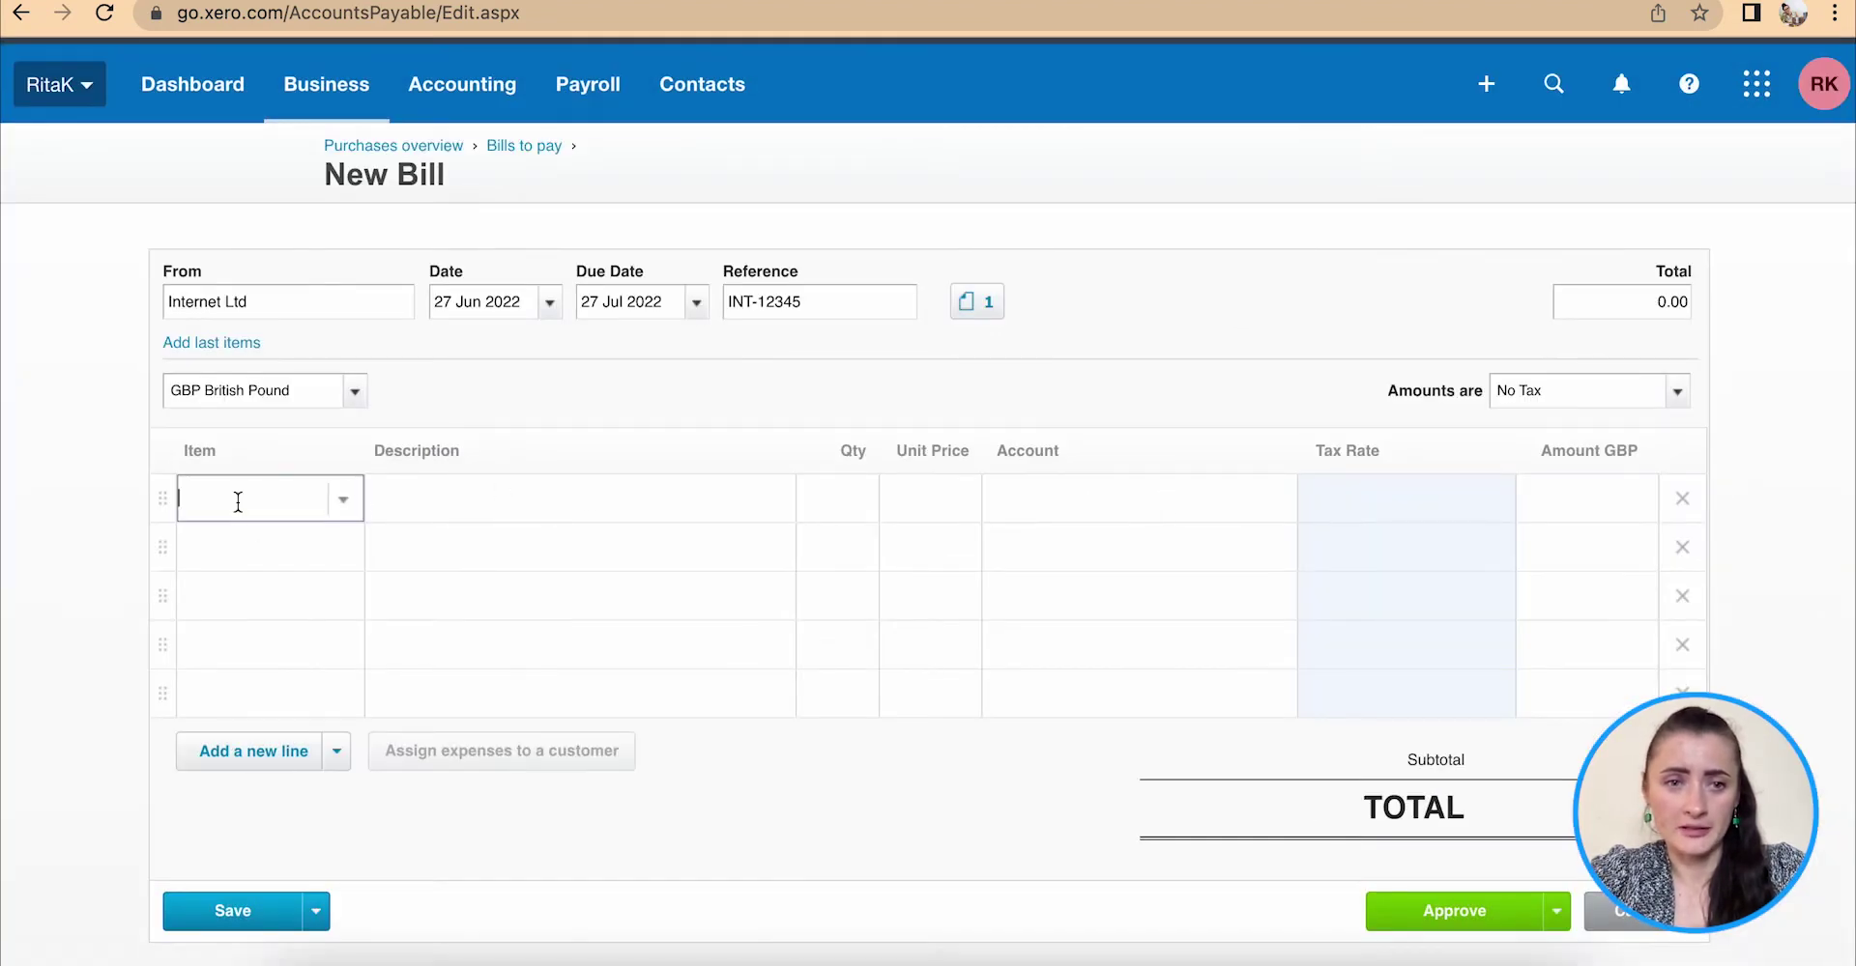
left_click(345, 501)
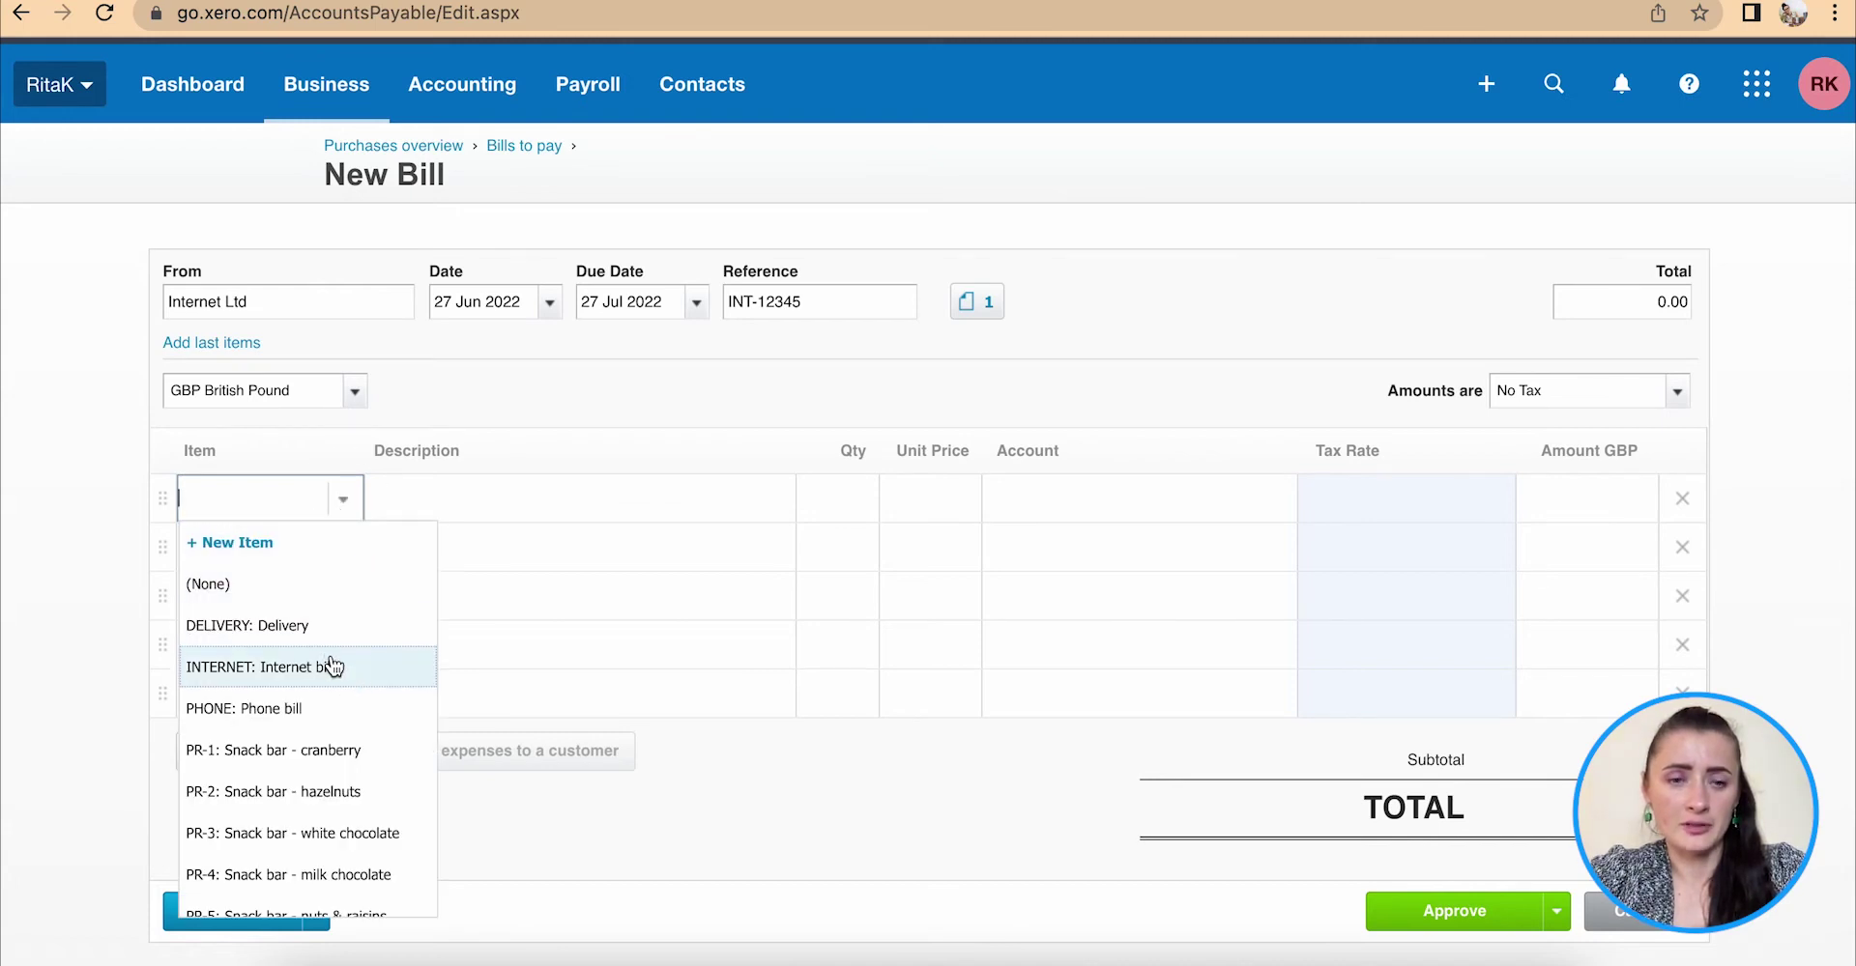
left_click(292, 680)
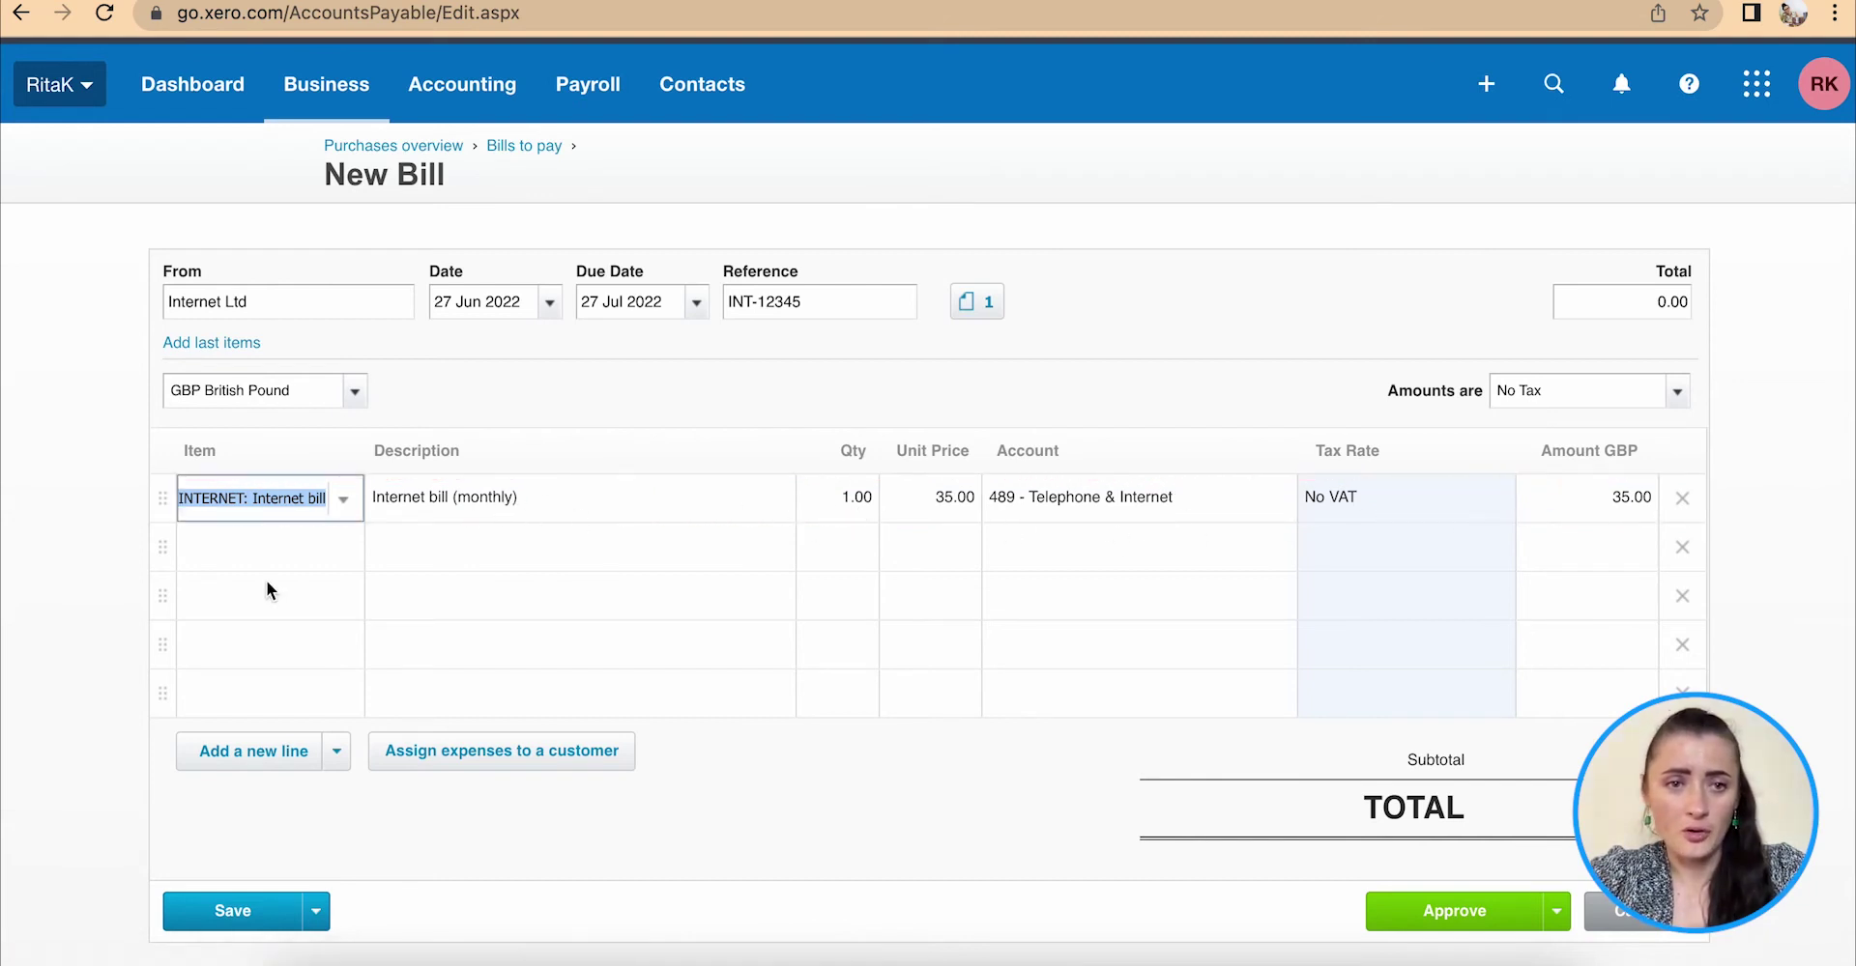
left_click(244, 548)
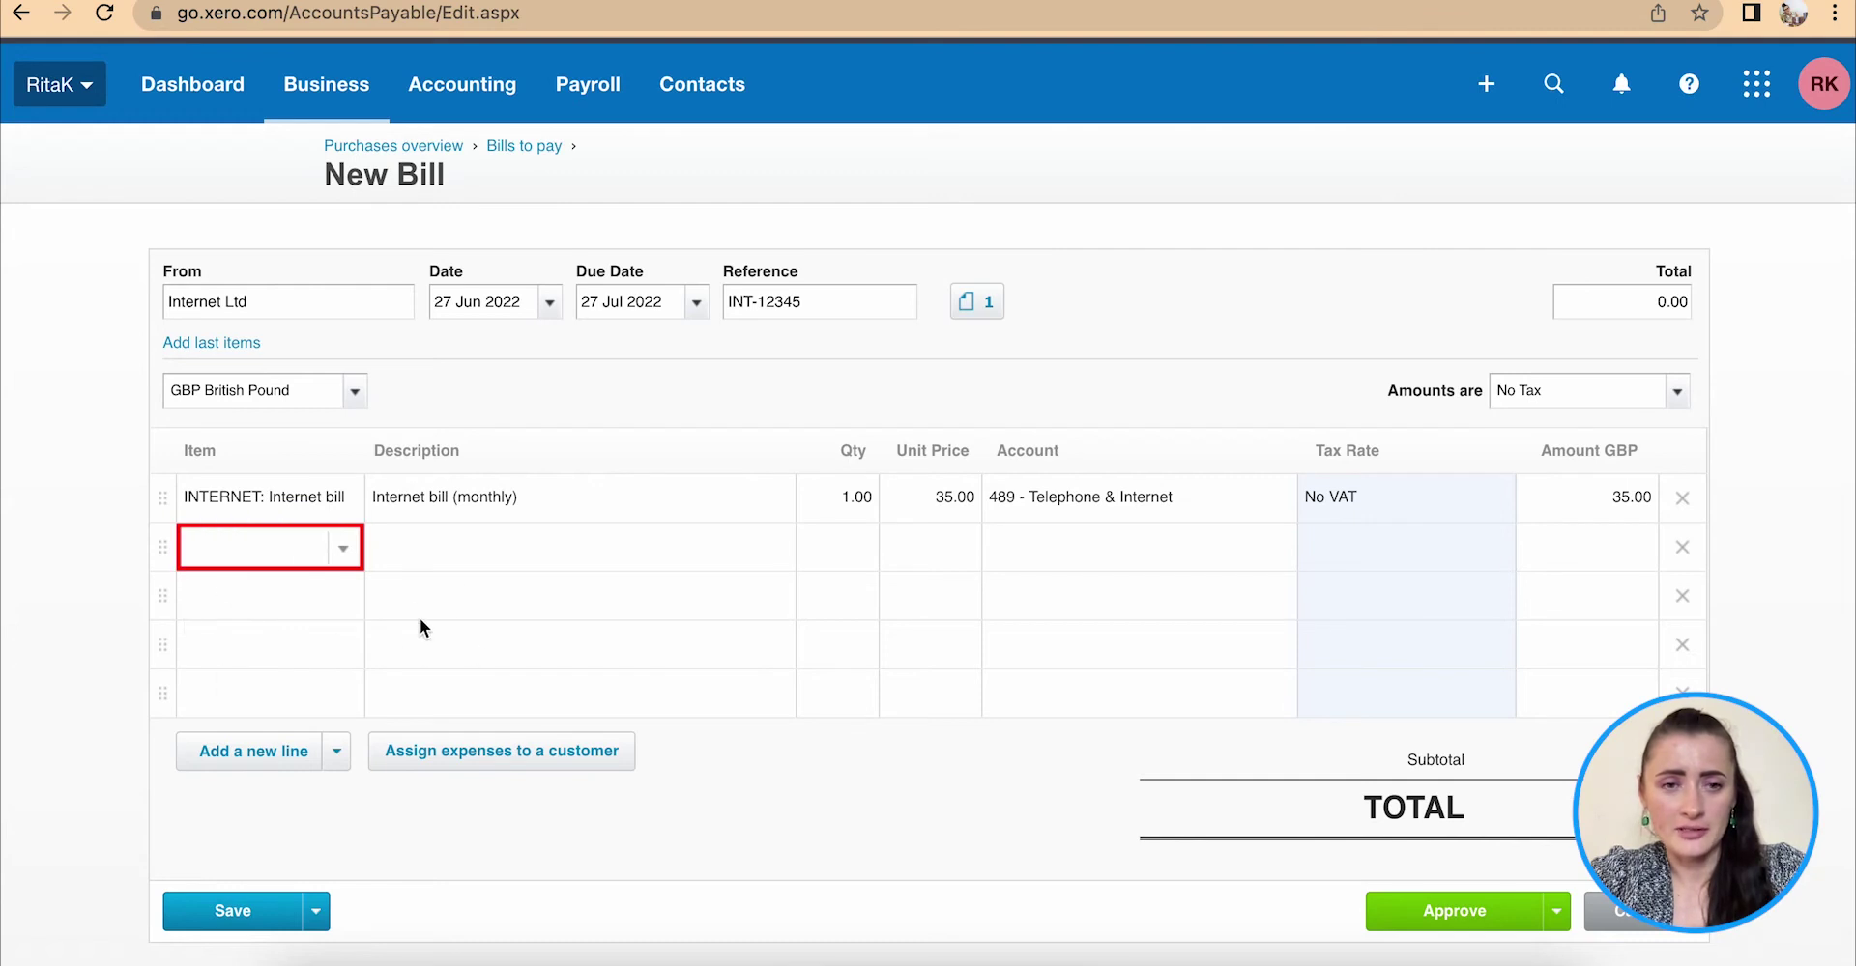
- Save the 35.00 Internet Ltd bill using Save & submit for approval
scroll(657, 773, "down", 3)
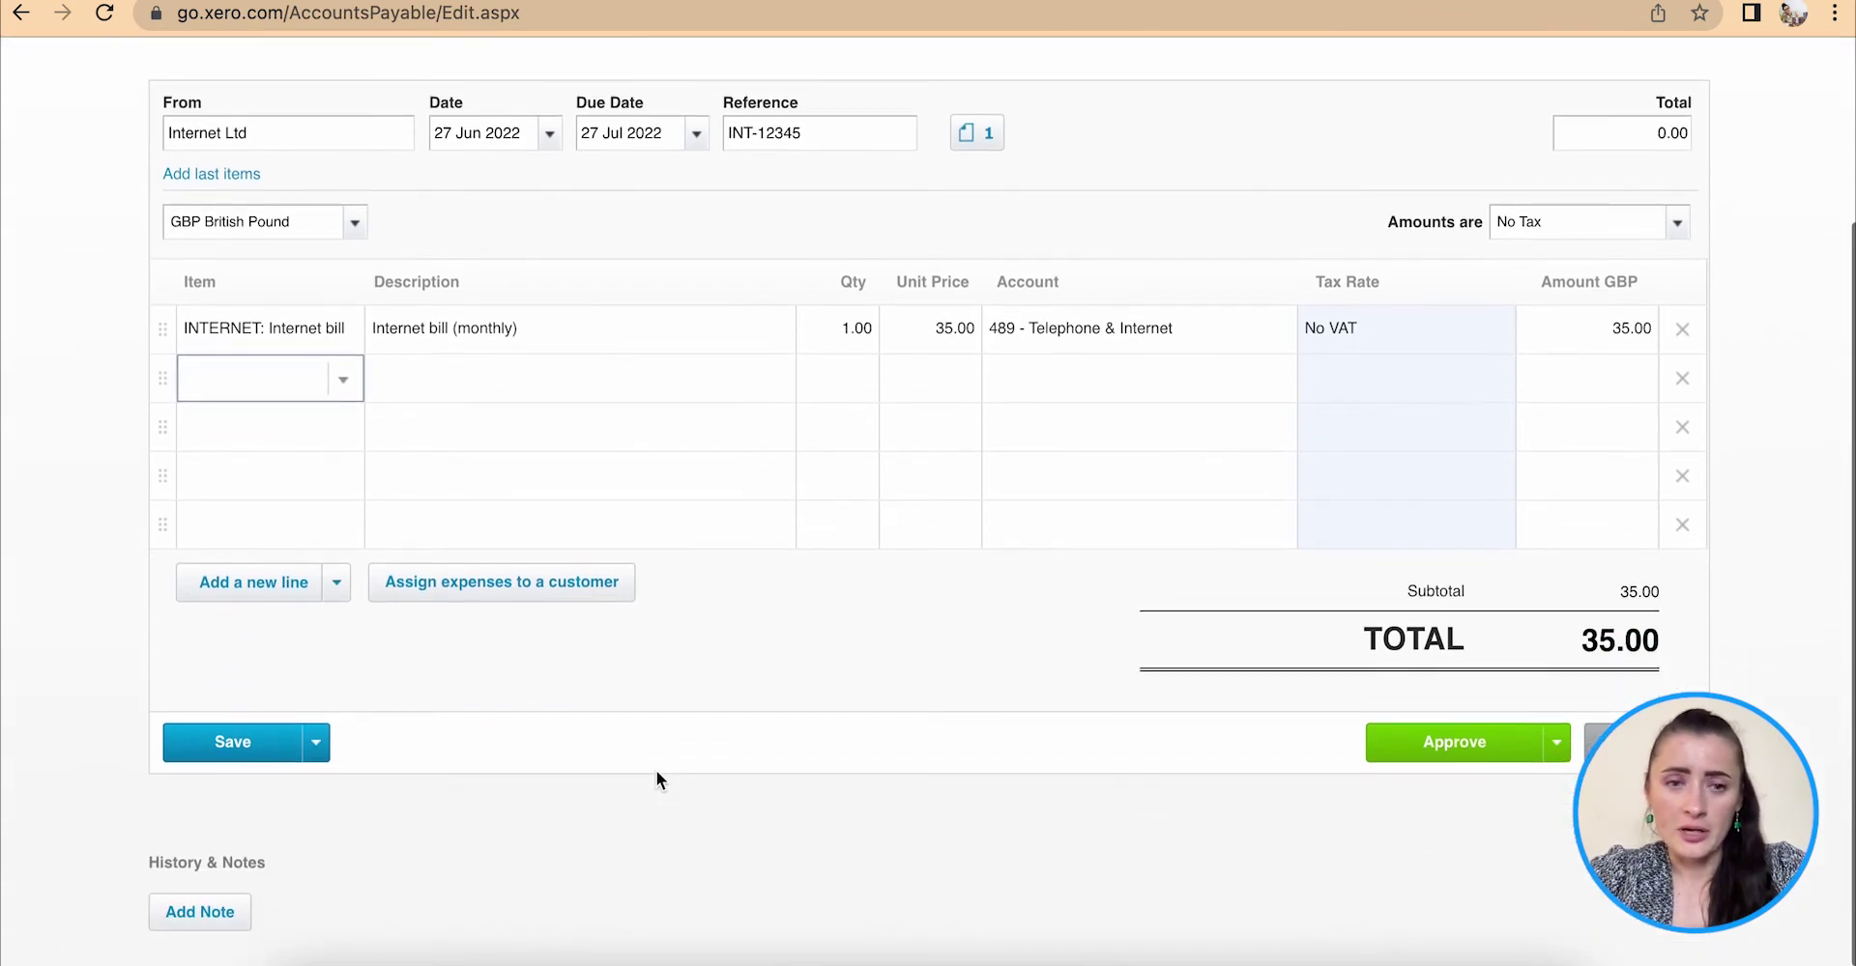
left_click(200, 908)
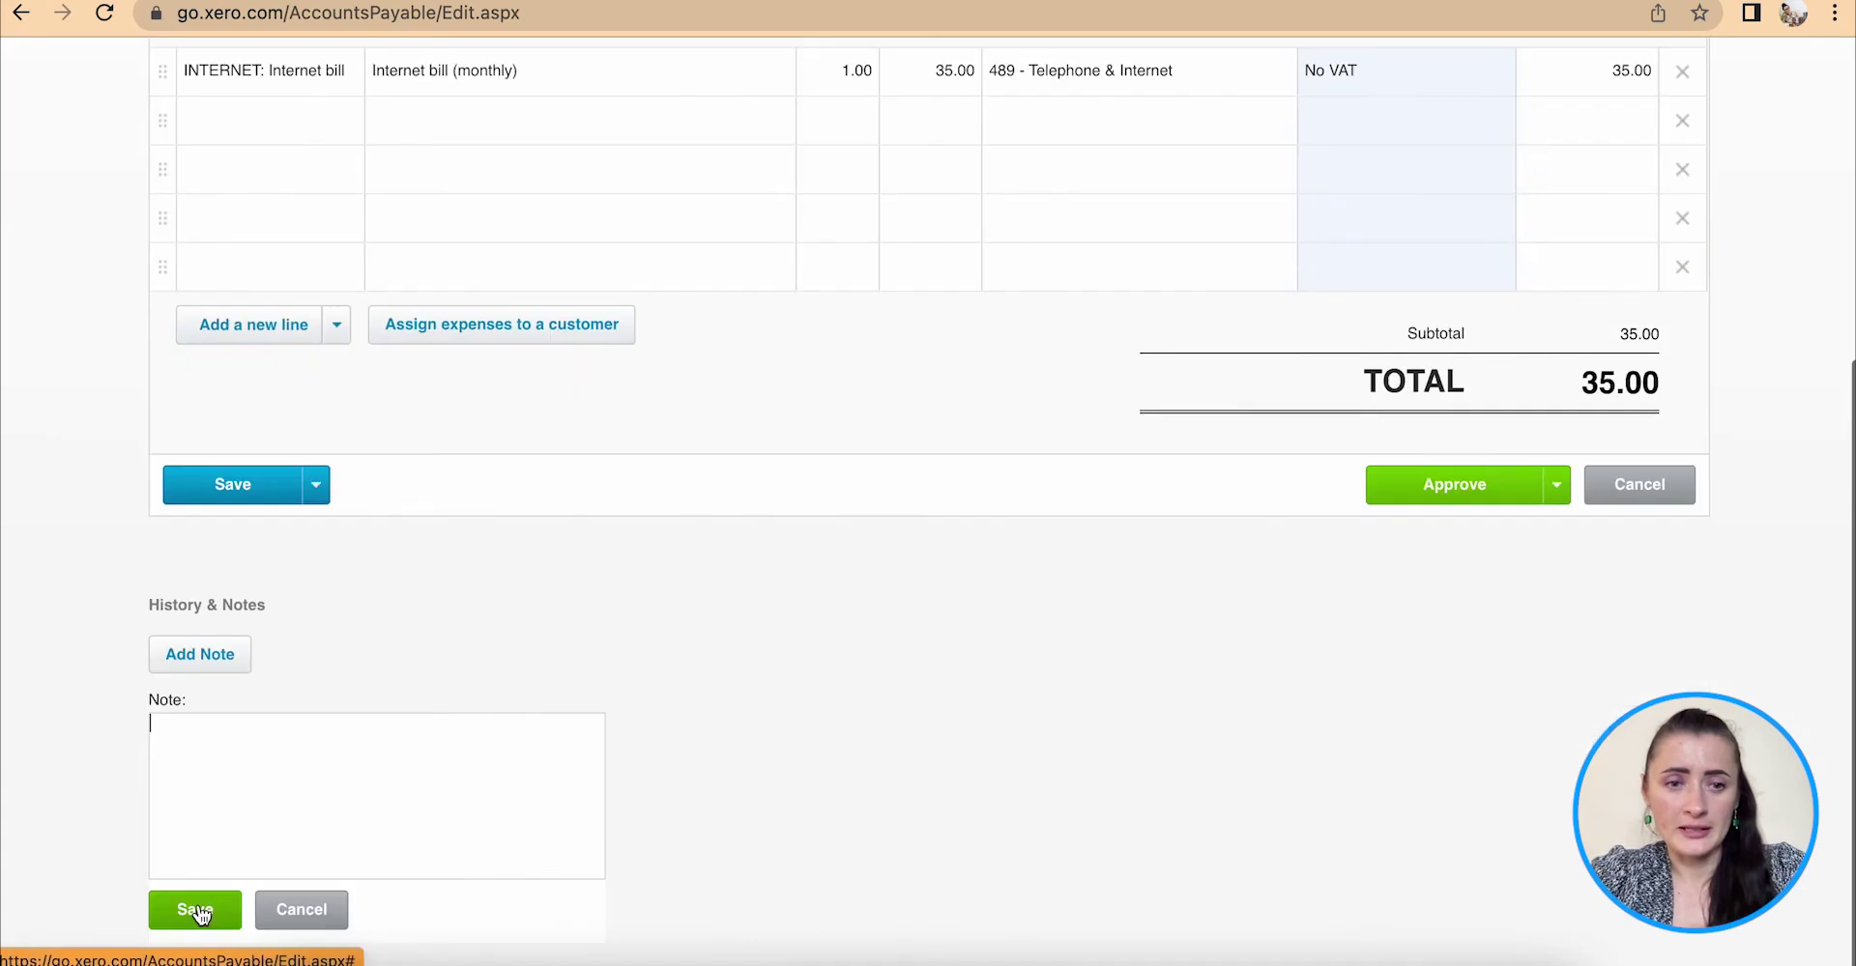
left_click(307, 913)
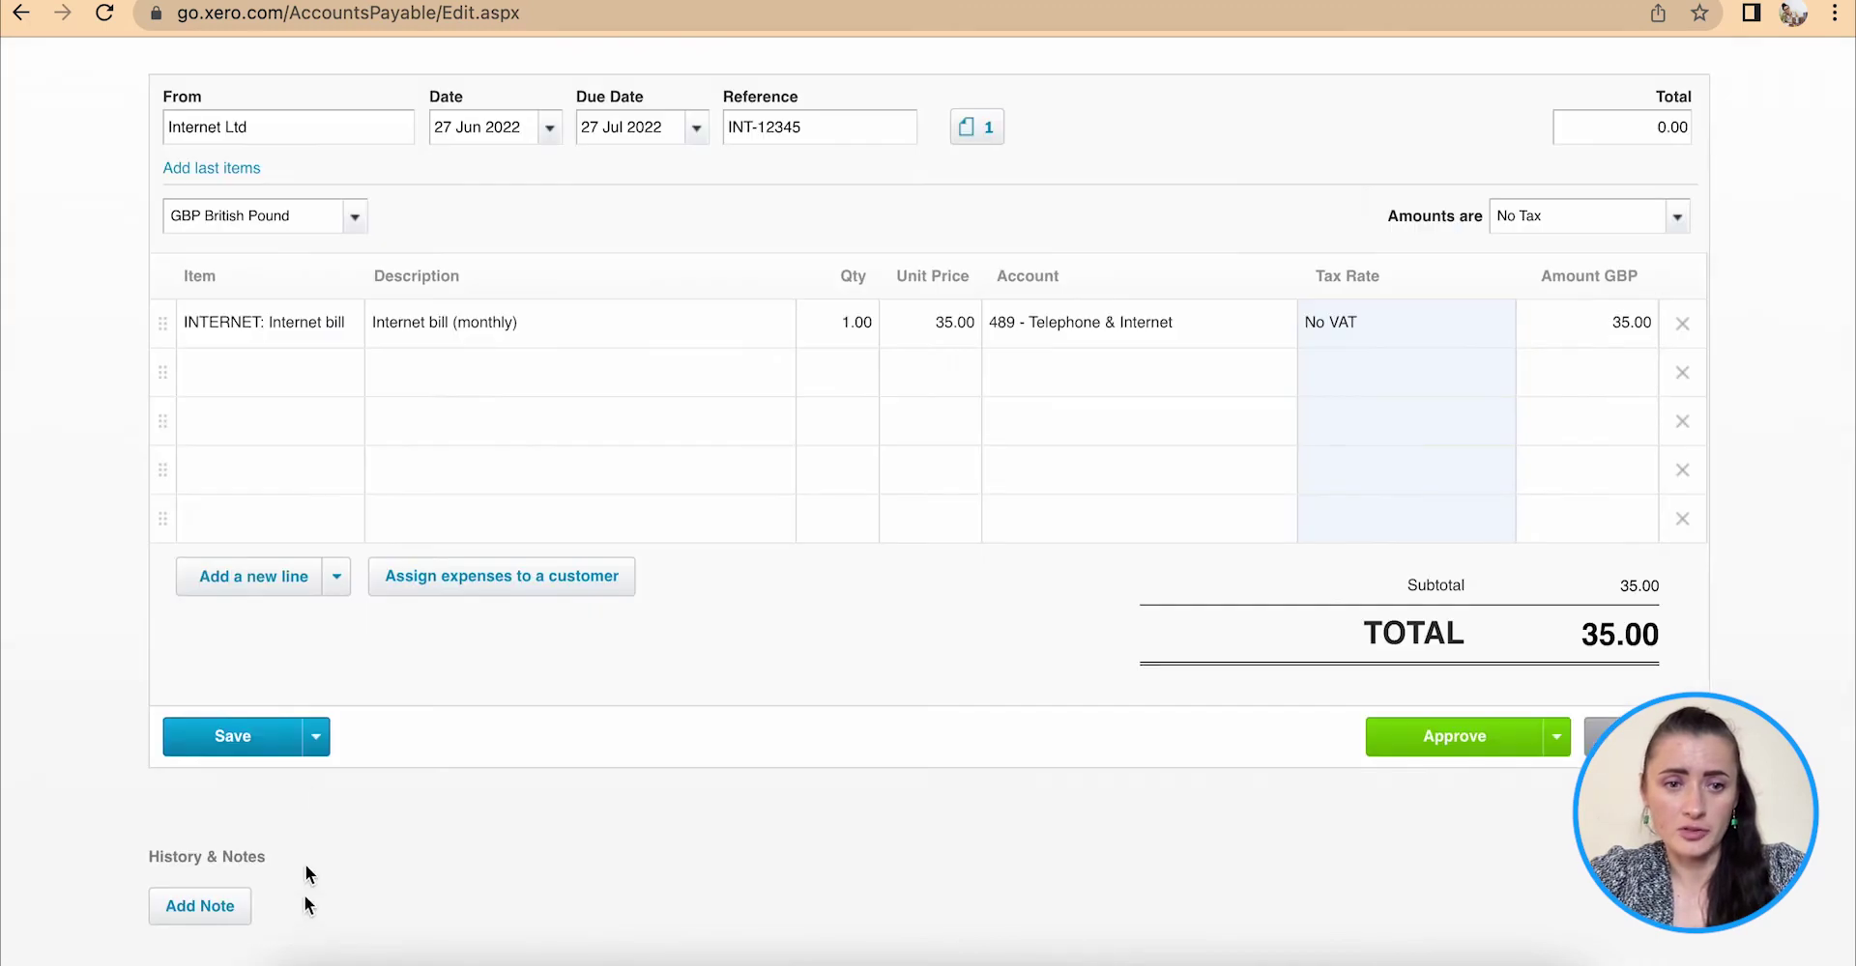
left_click(314, 740)
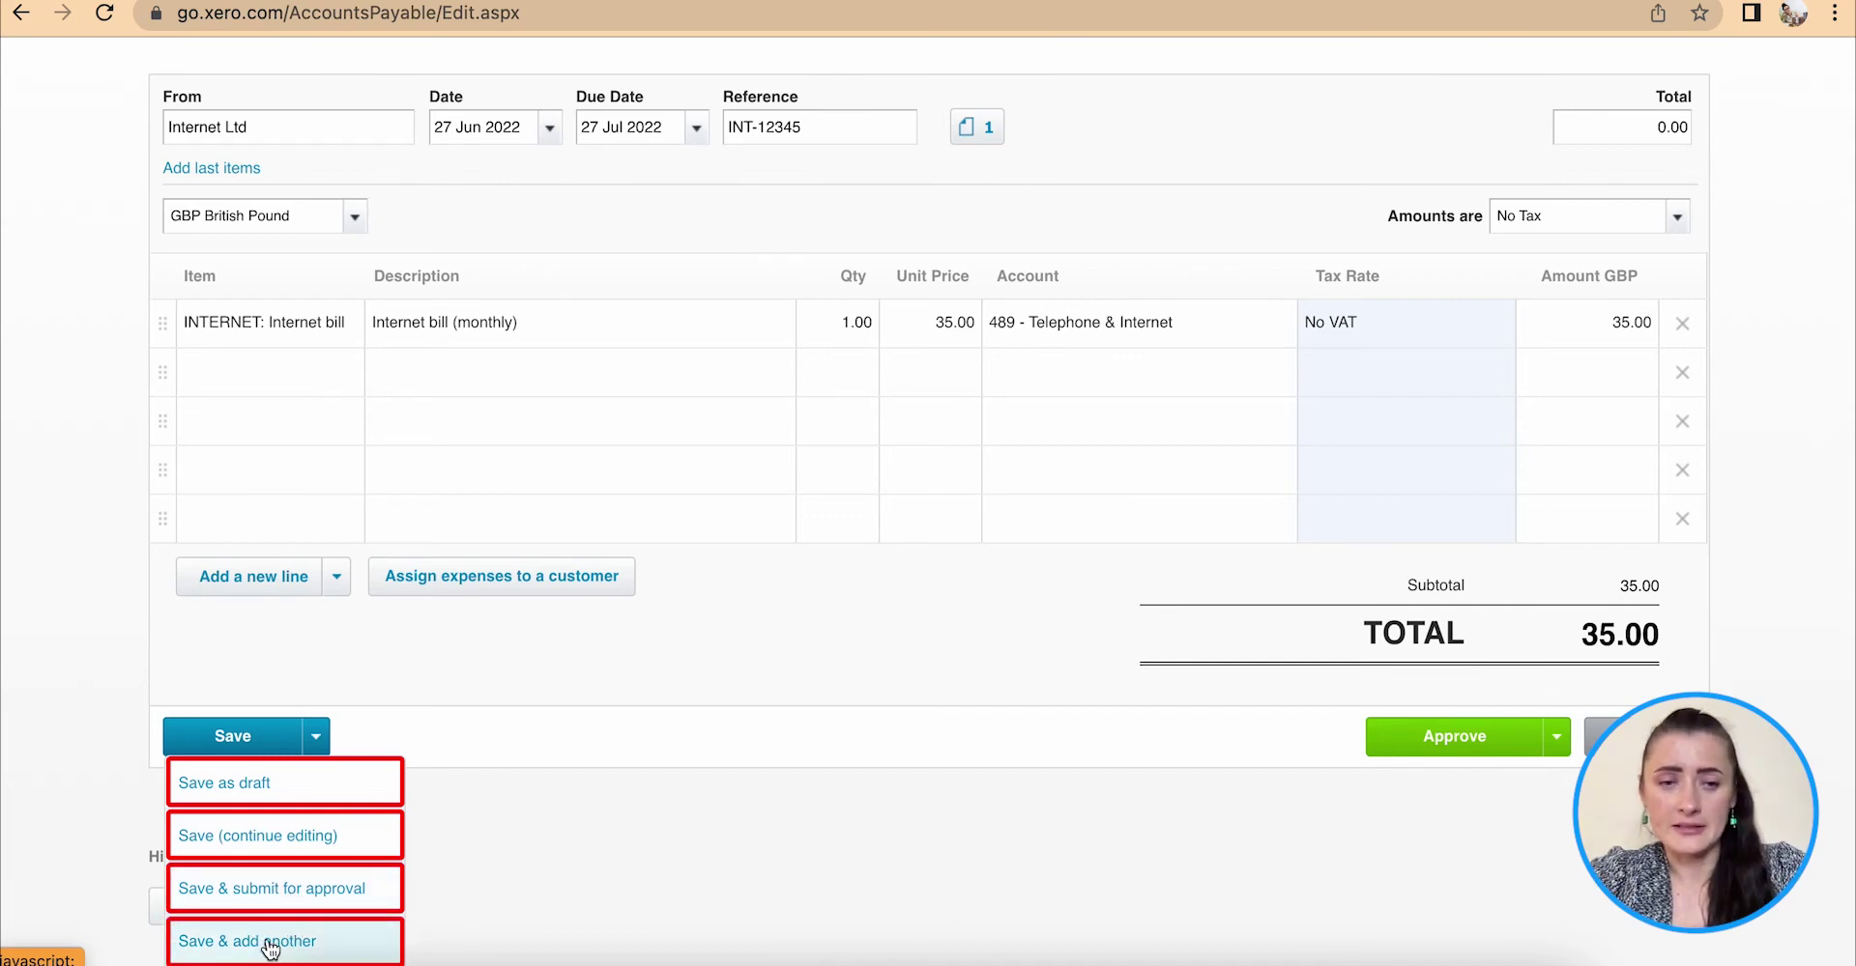
left_click(228, 897)
left_click(228, 900)
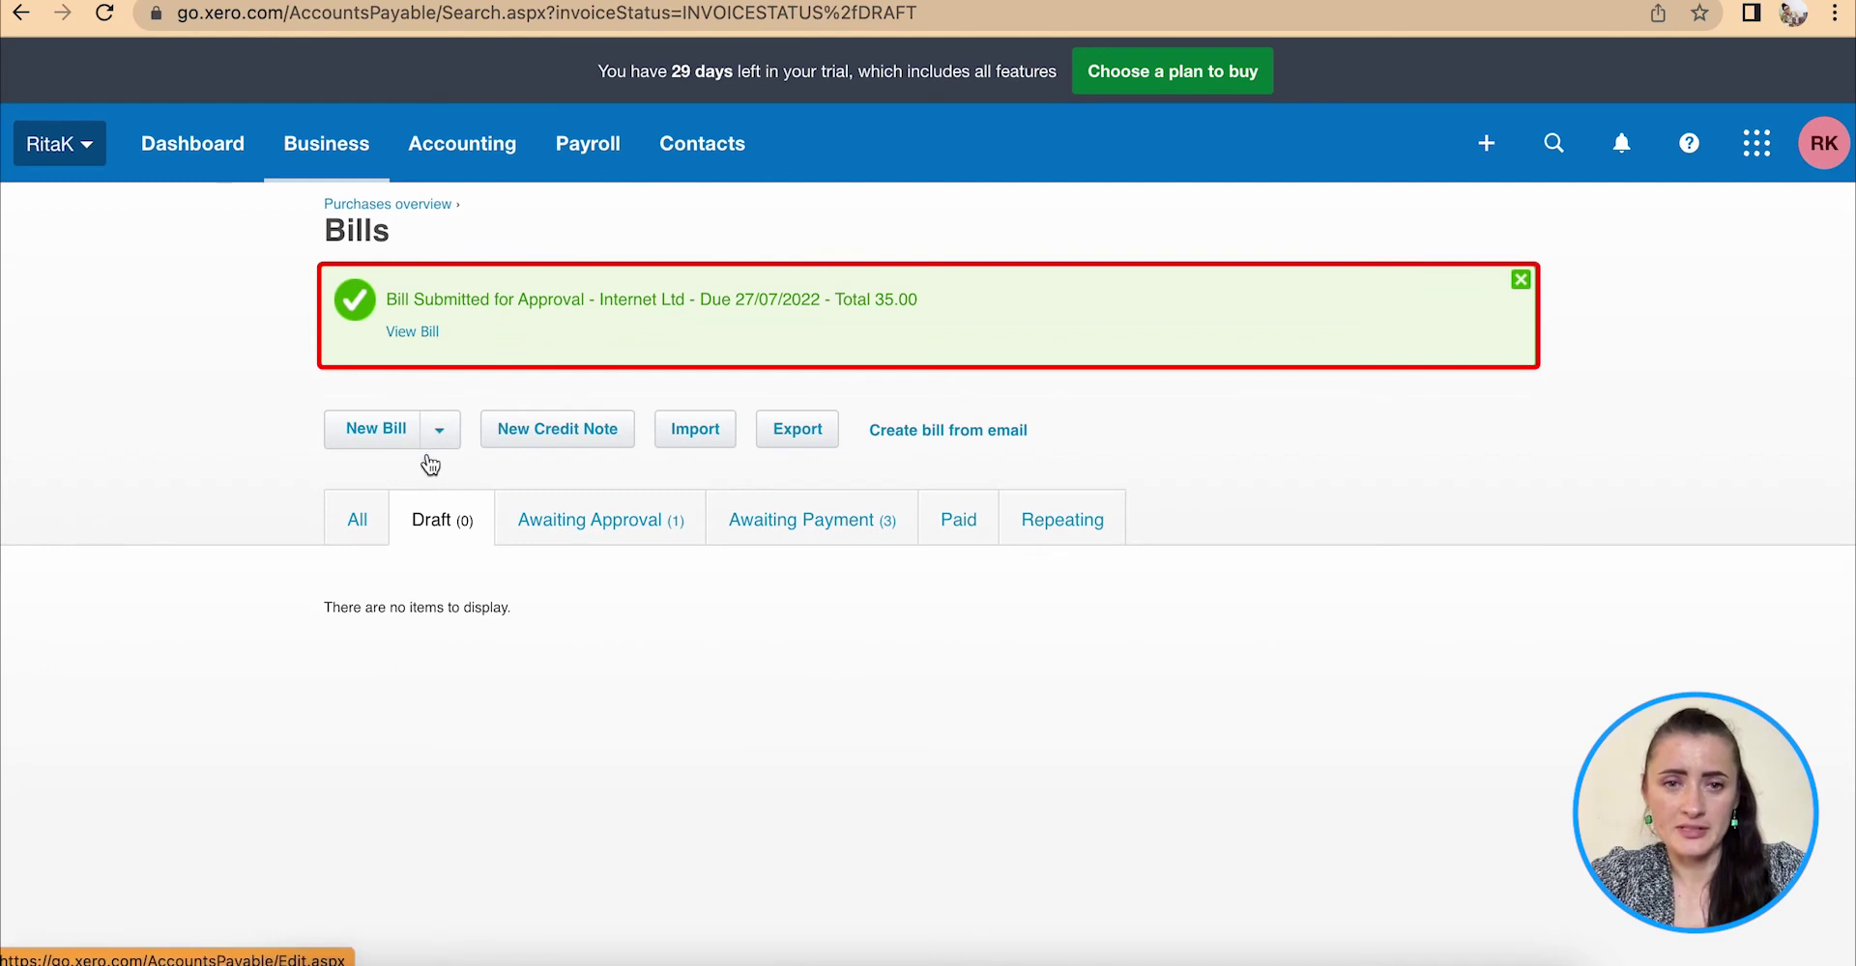
- Reopen bill INT-12345 from the Awaiting Approval list with the PDF preview closed
left_click(581, 532)
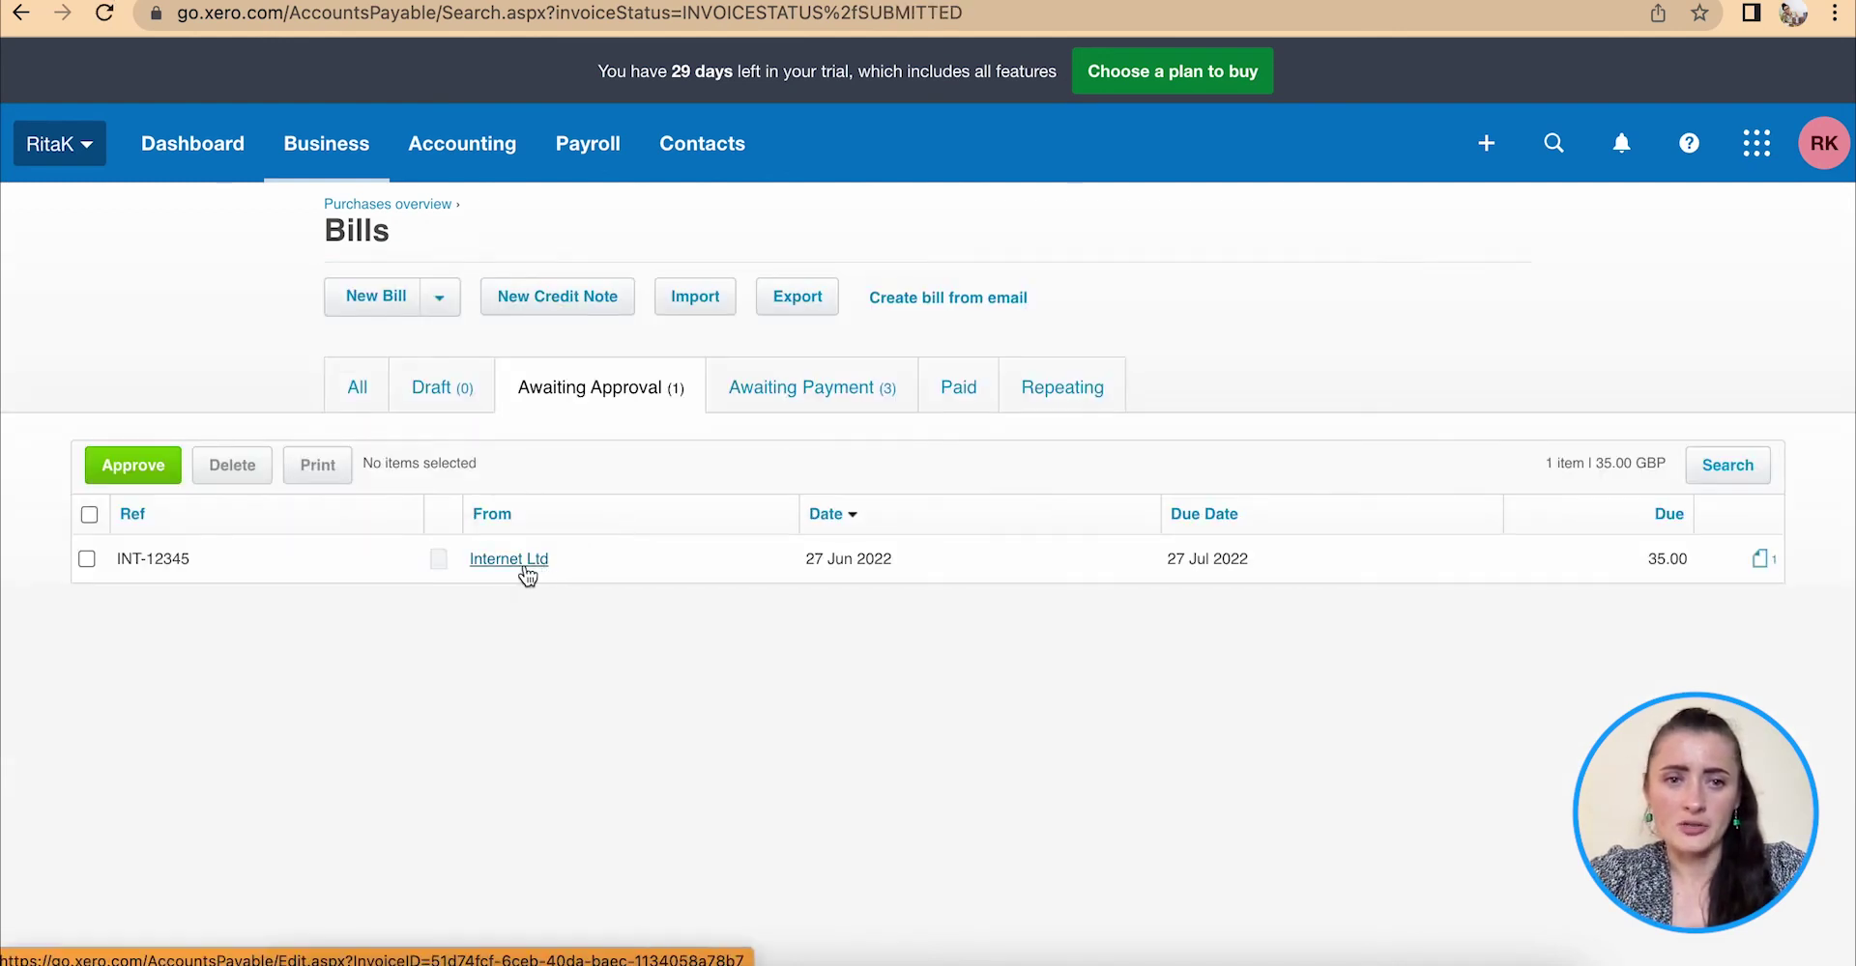
left_click(247, 570)
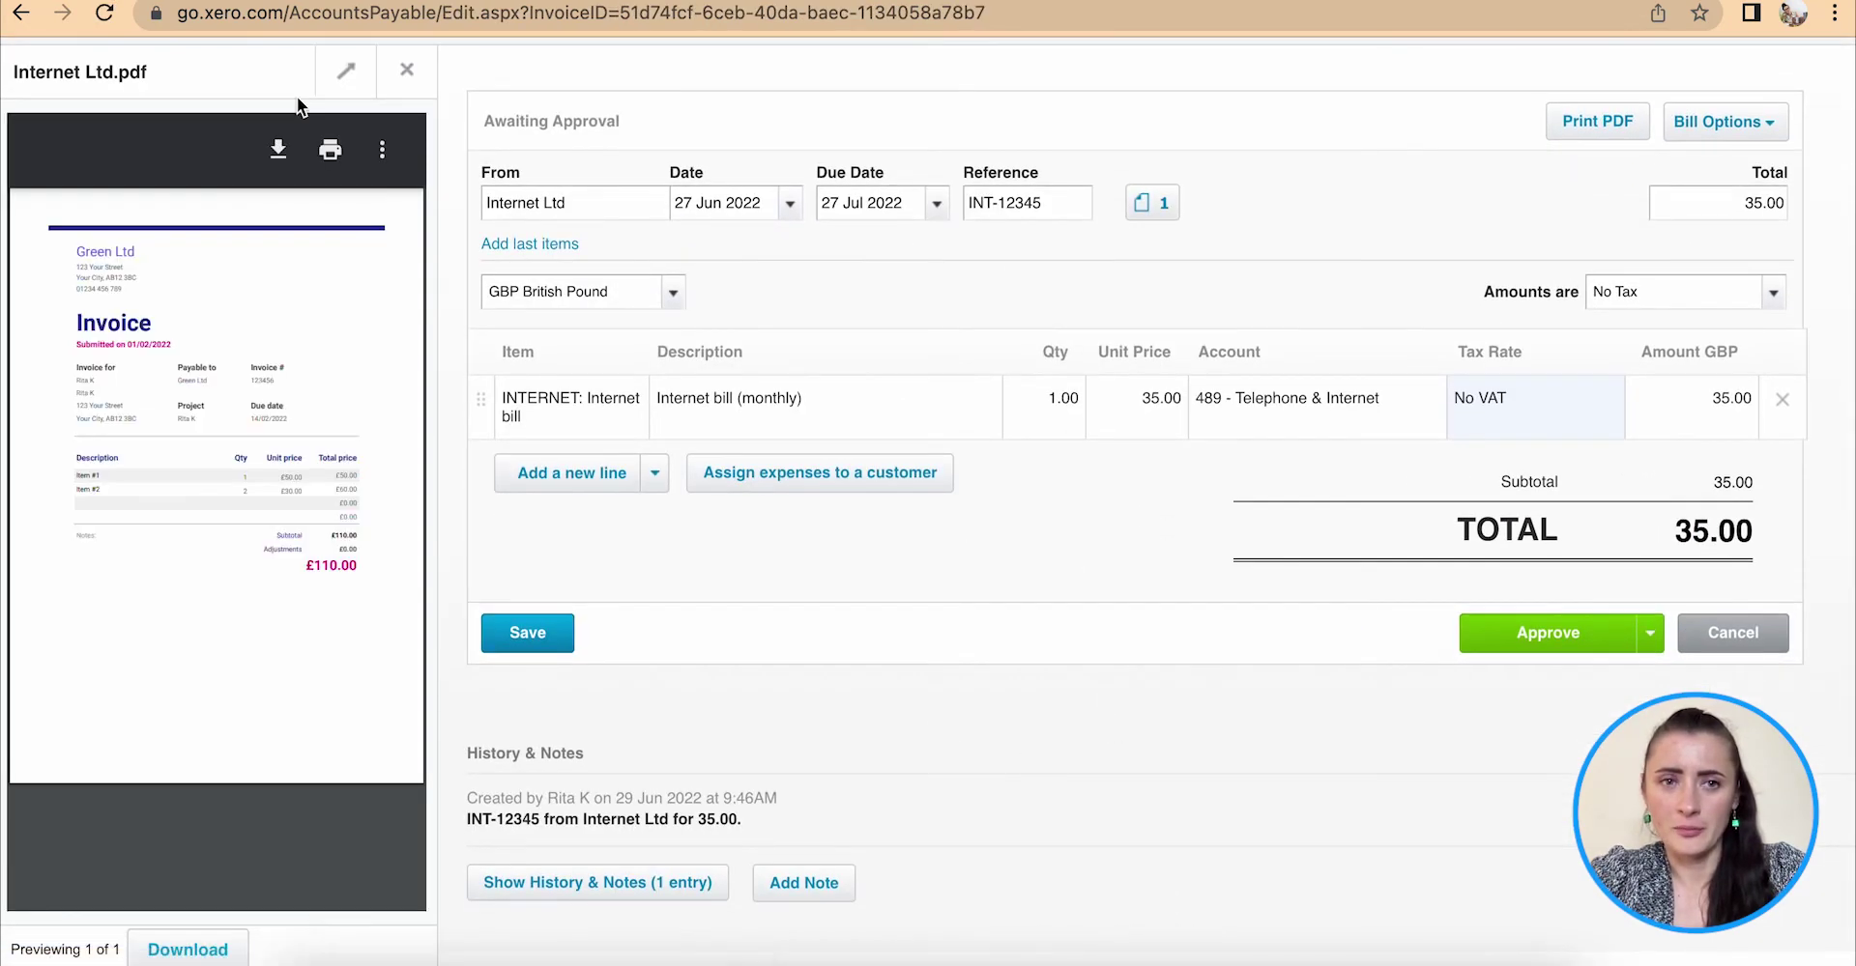
left_click(413, 72)
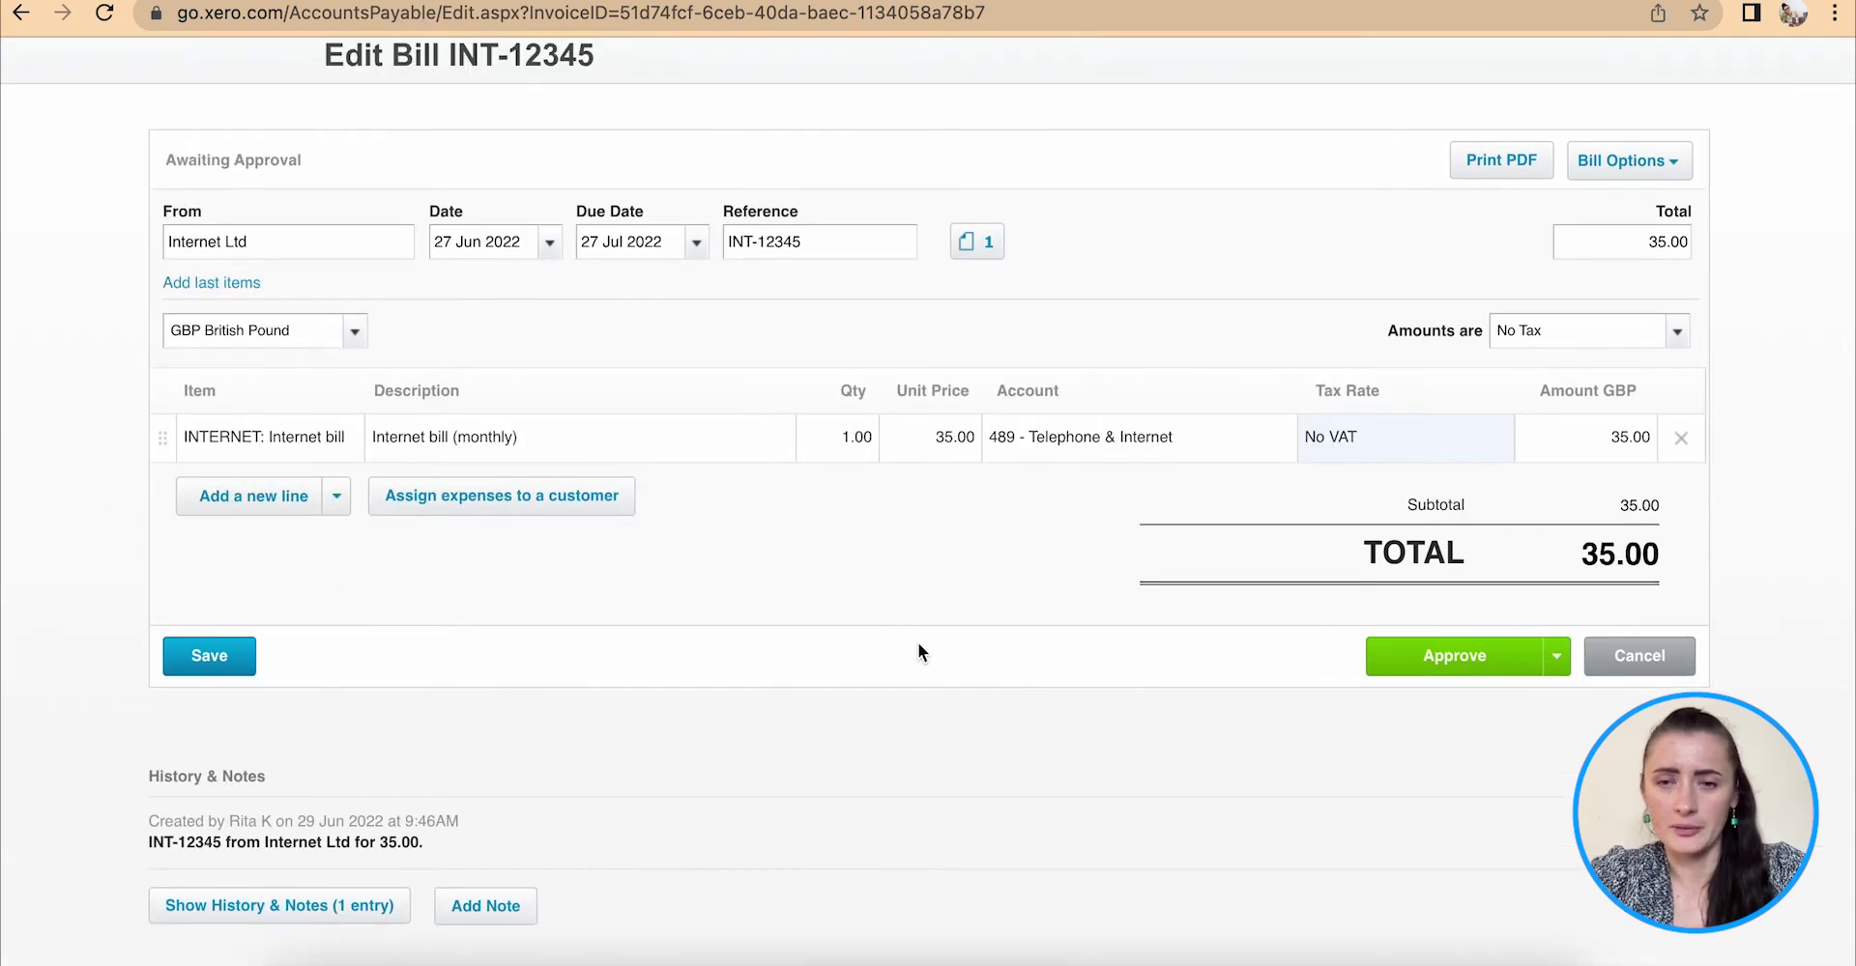
scroll(1057, 687, "up", 2)
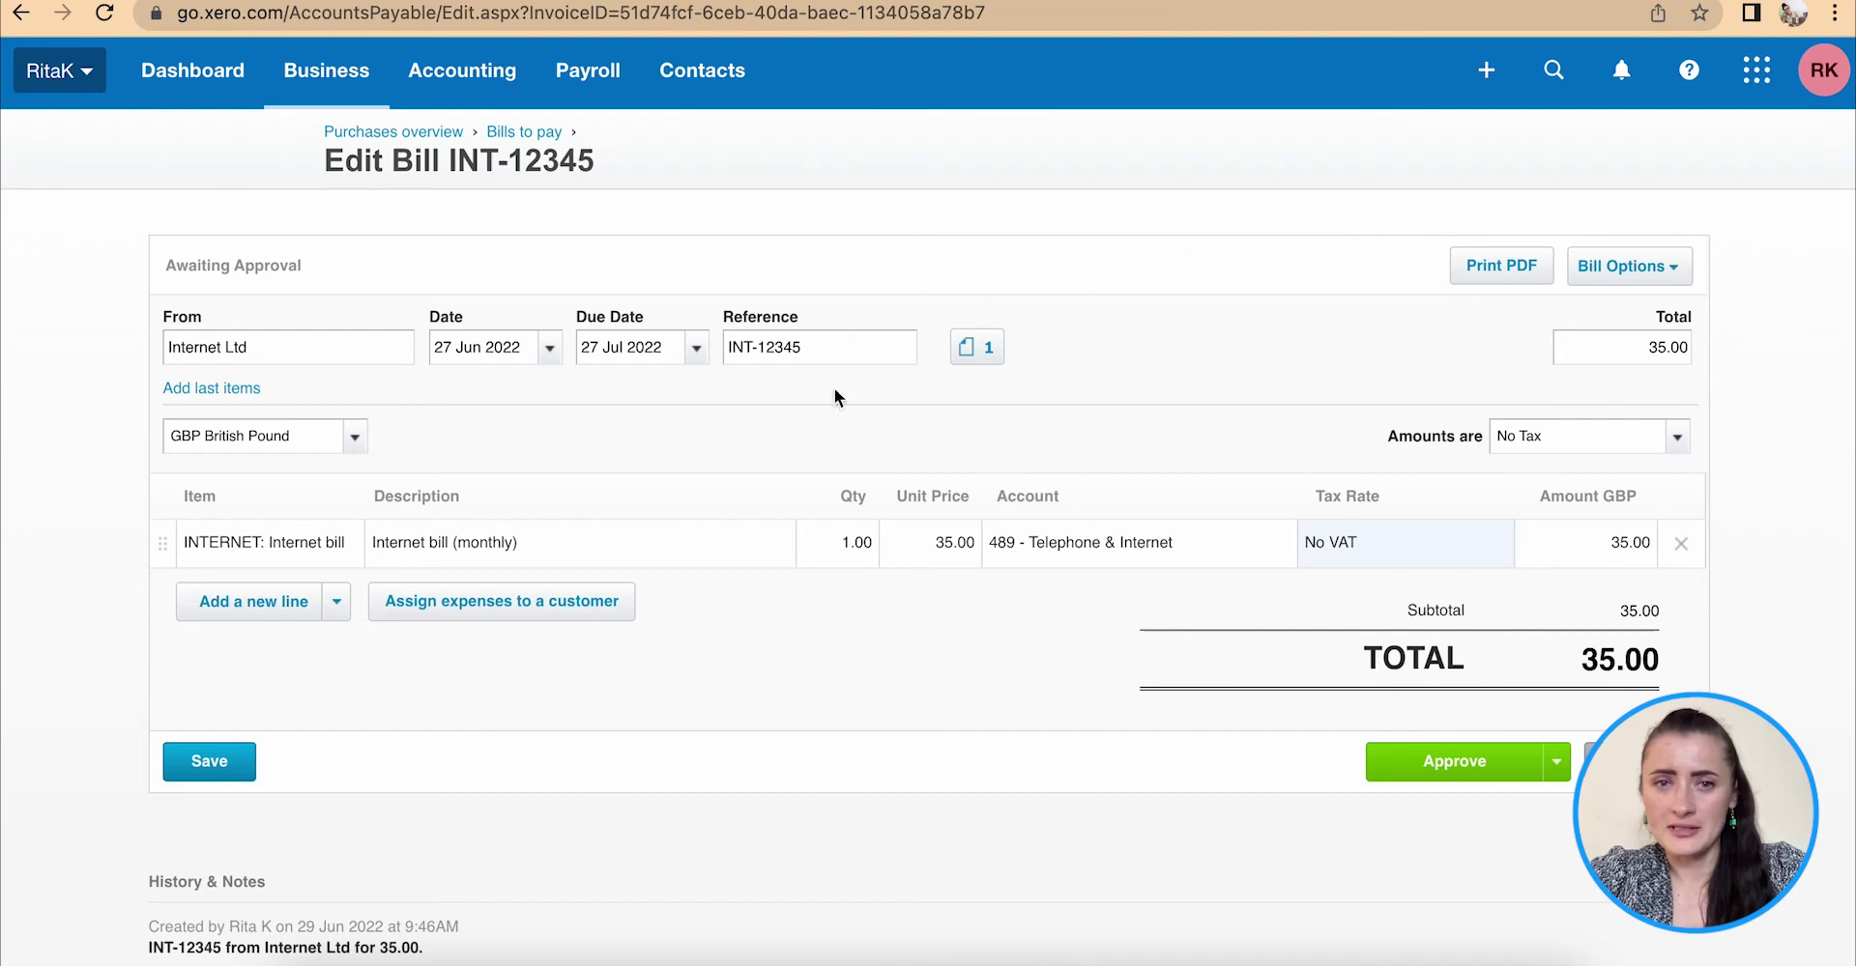
left_click(1557, 762)
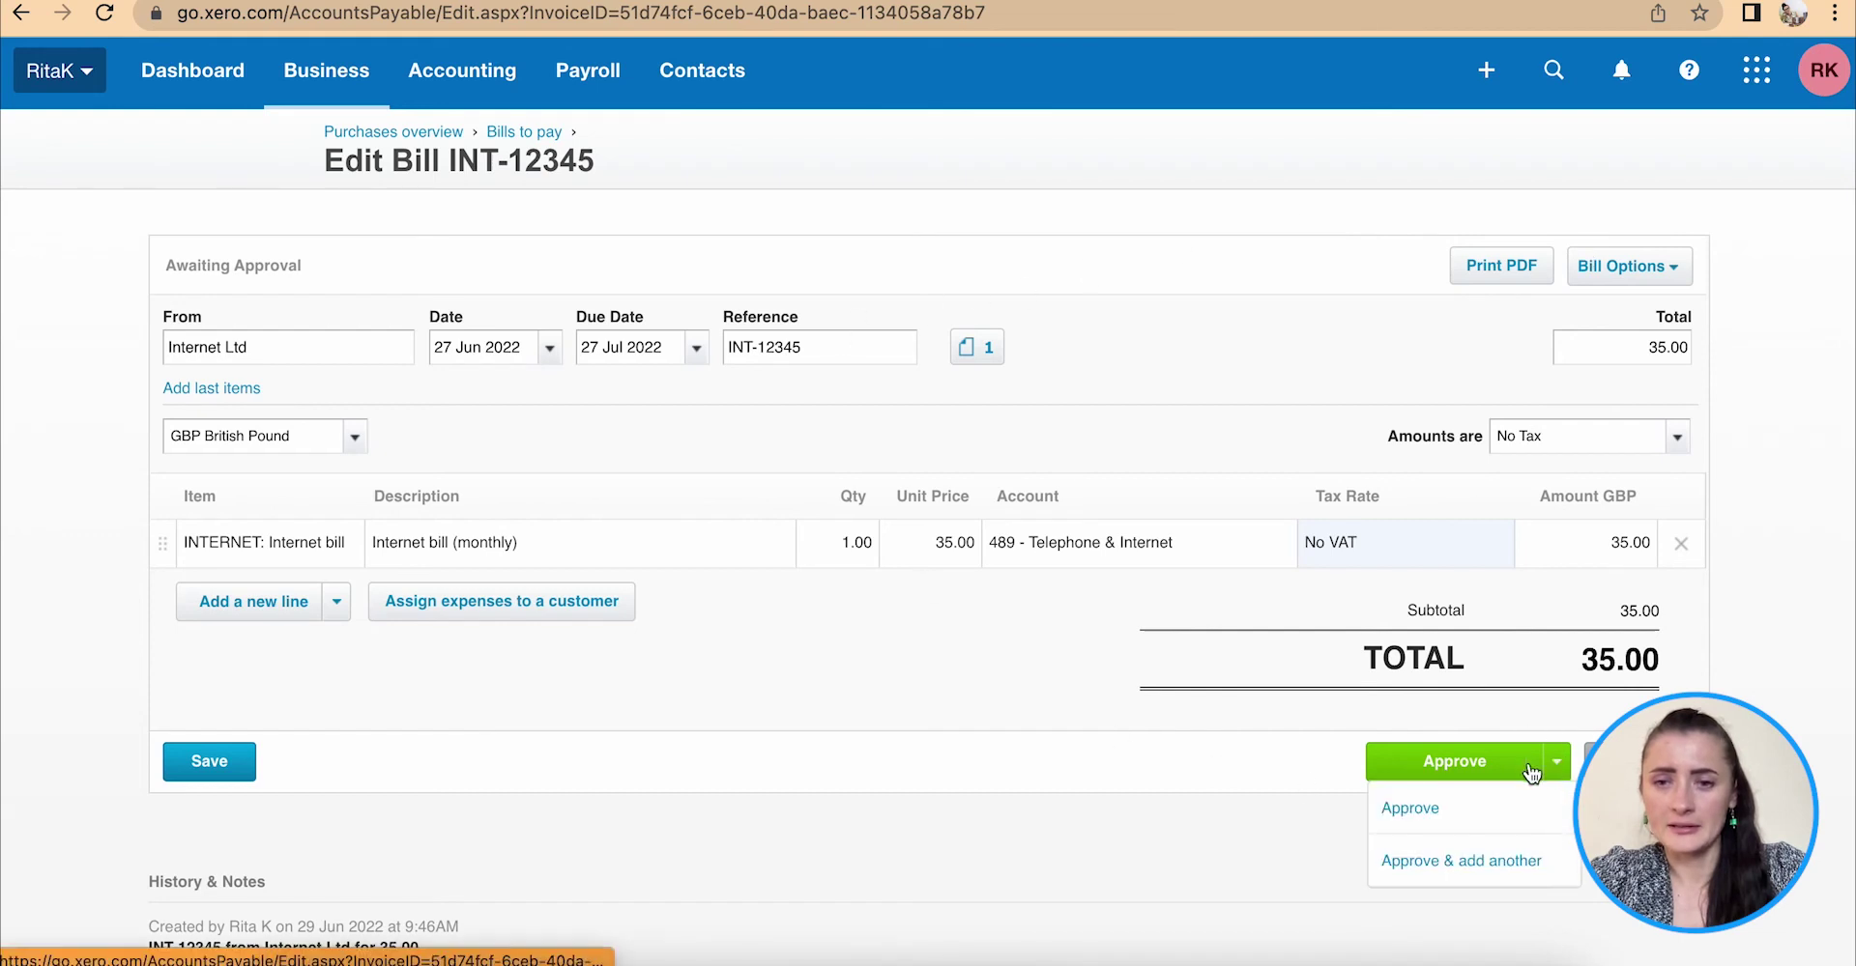
- Approve bill INT-12345, dismiss the confirmation banner, and return to Bills to pay
left_click(1437, 816)
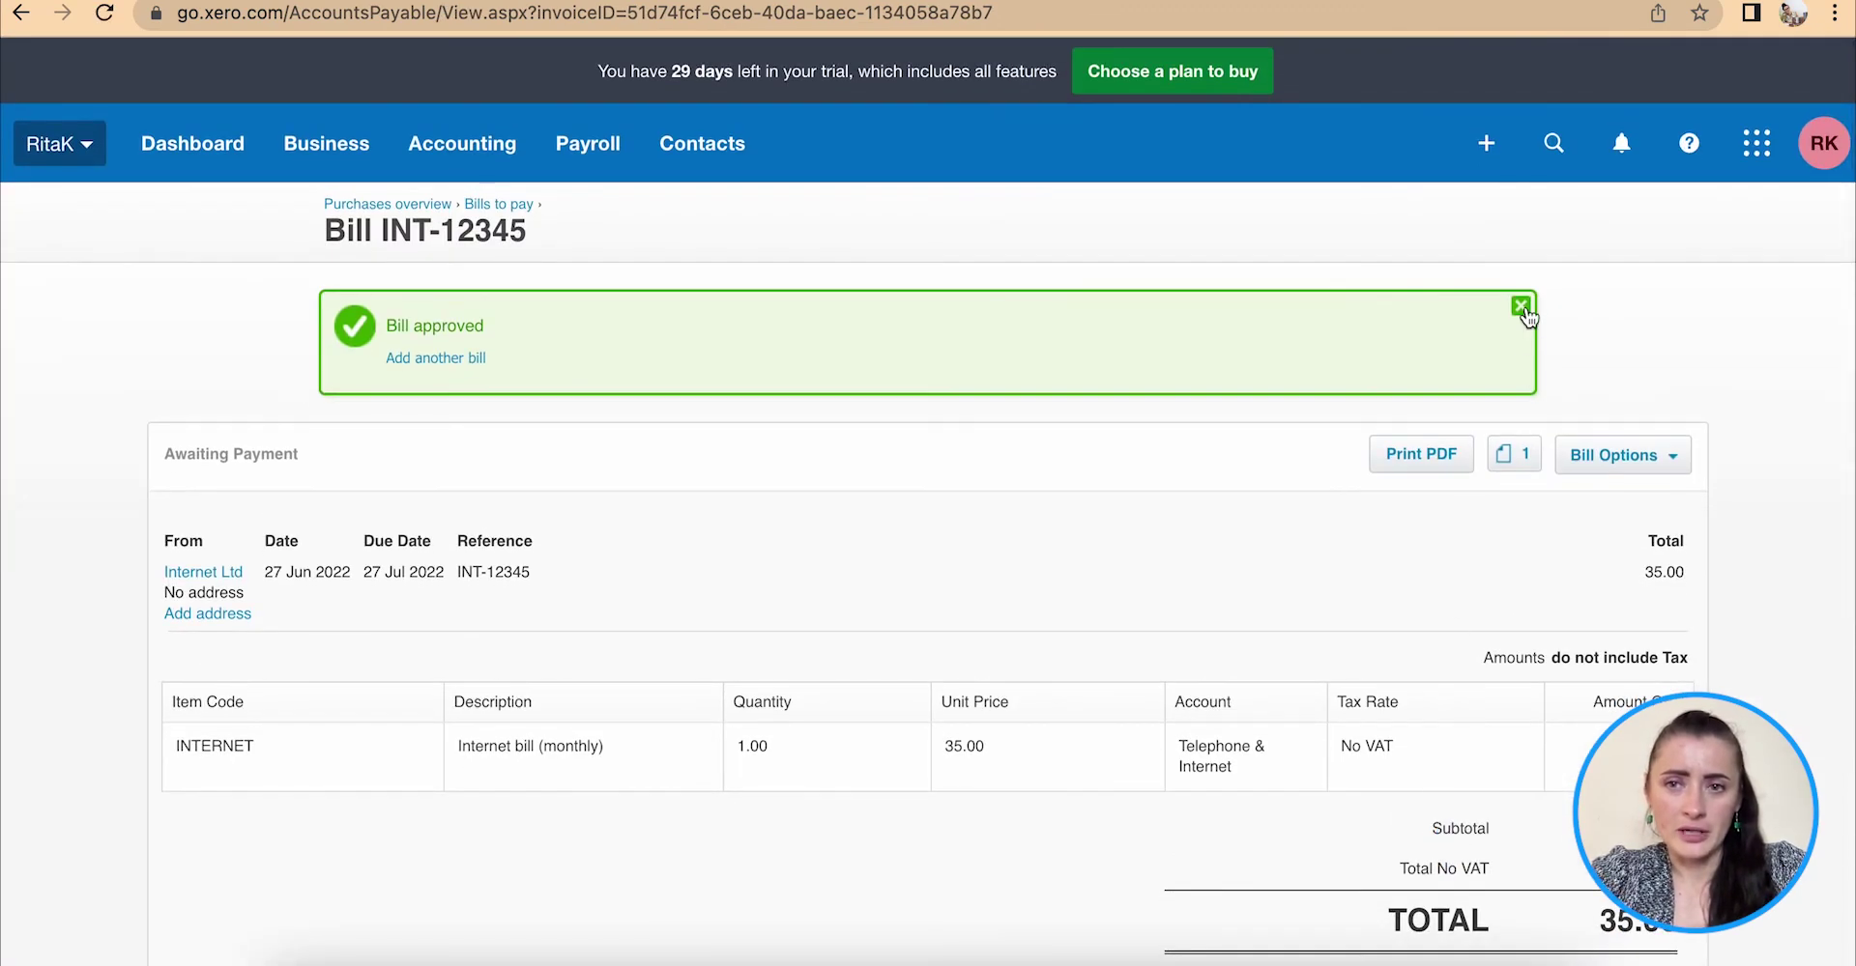
left_click(1525, 305)
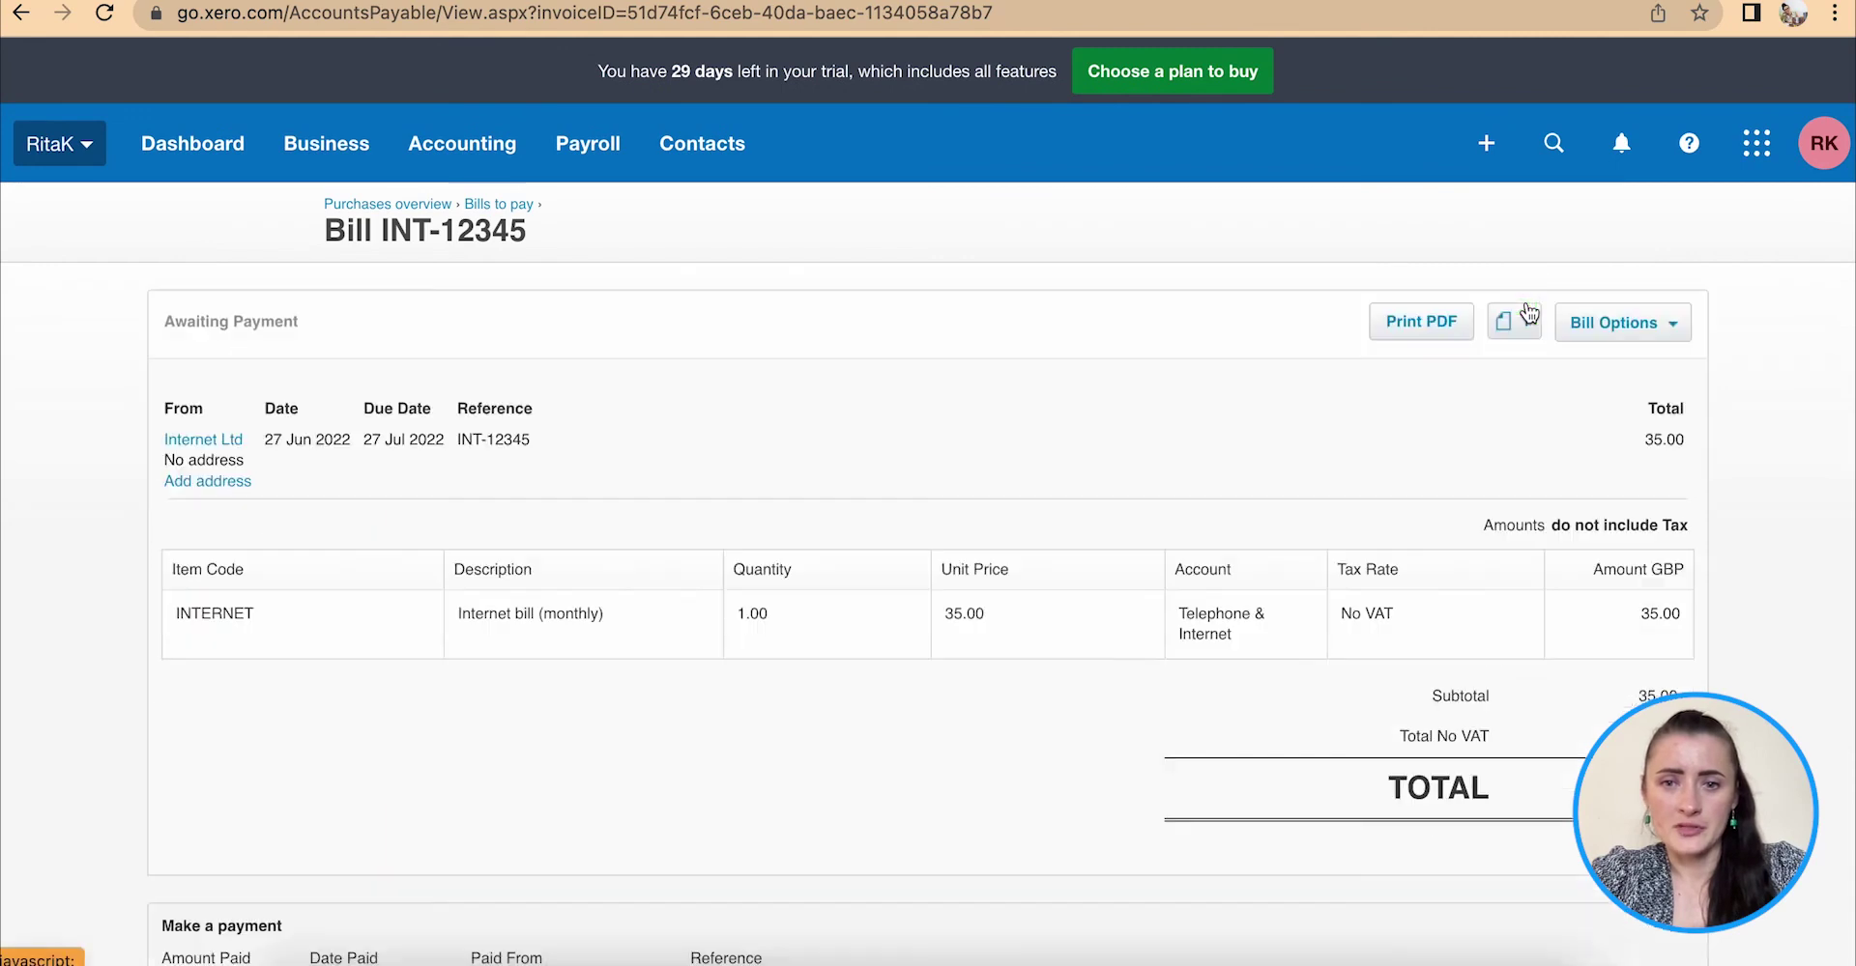
left_click(493, 205)
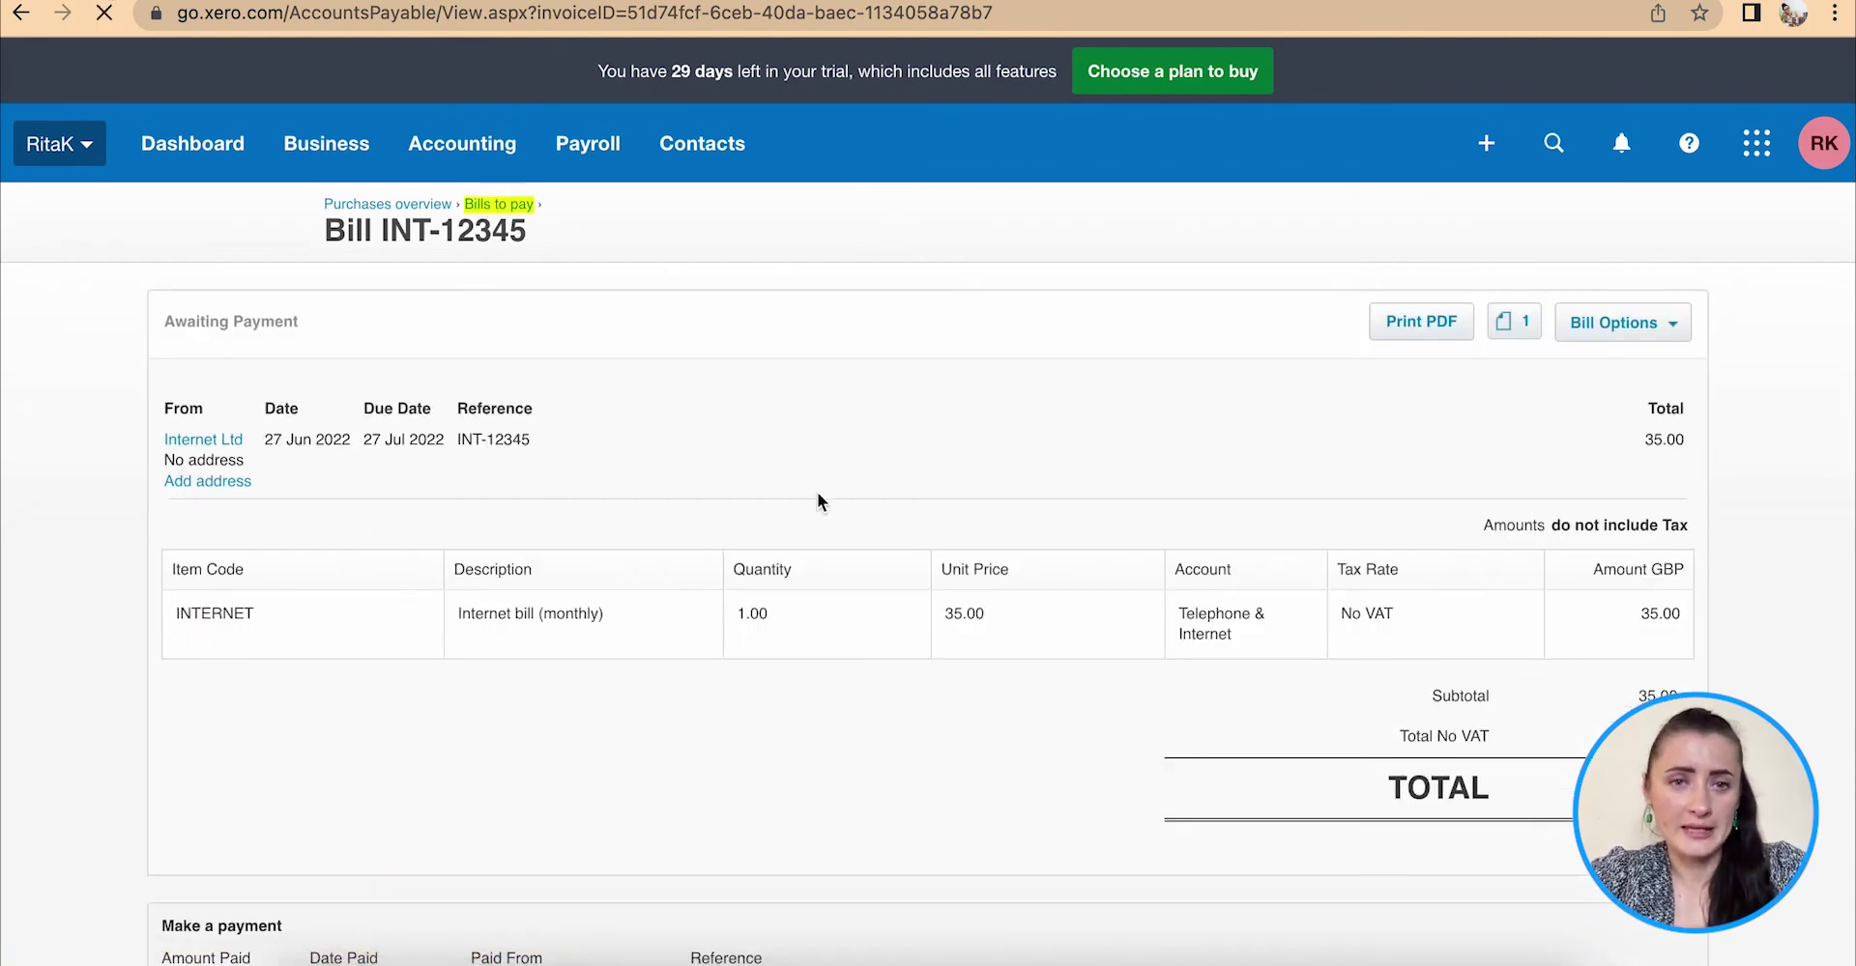